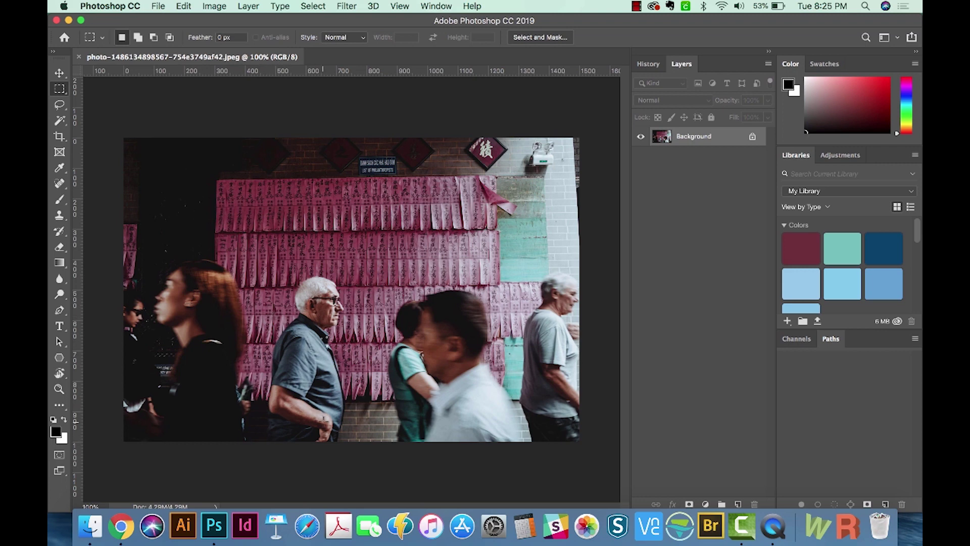
Switch from the Rectangular Marquee to the Lasso tool with the L key
{"action": "key", "text": "l"}
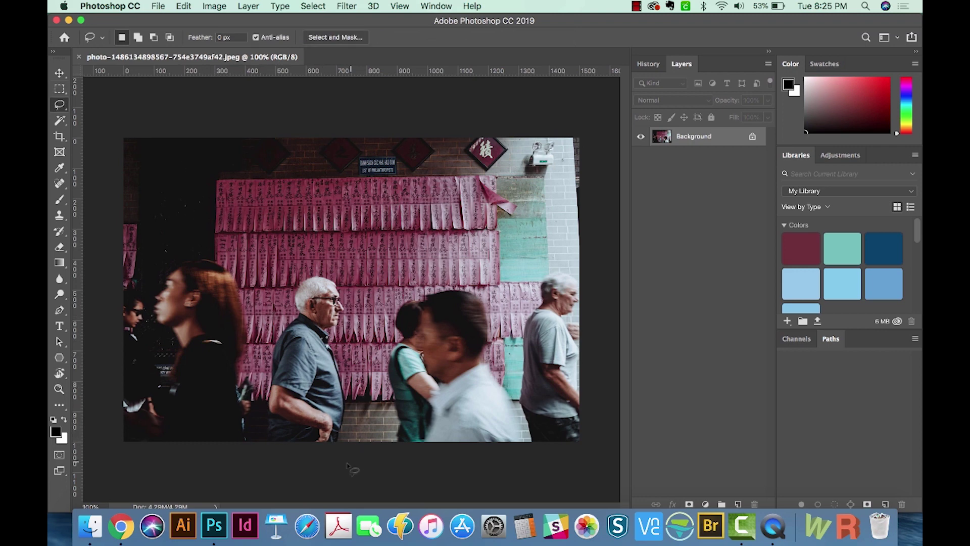
Lasso-select the white-haired man in the grey shirt and start Edit > Content-Aware Fill on him
{"action": "left_click_drag", "start_coordinate": [354, 418], "coordinate": [352, 287]}
{"action": "left_click_drag", "start_coordinate": [276, 355], "coordinate": [275, 357]}
{"action": "left_click", "coordinate": [184, 6]}
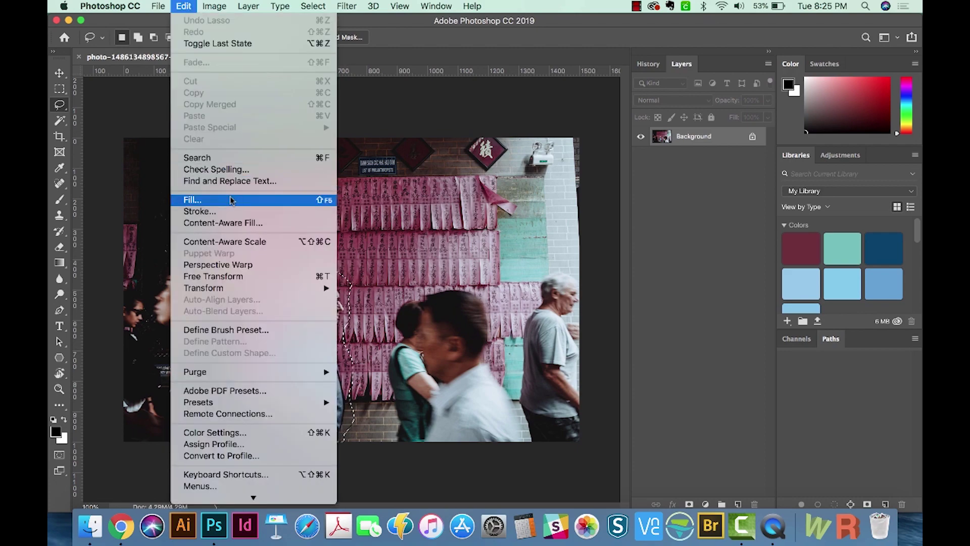
{"action": "left_click", "coordinate": [230, 223]}
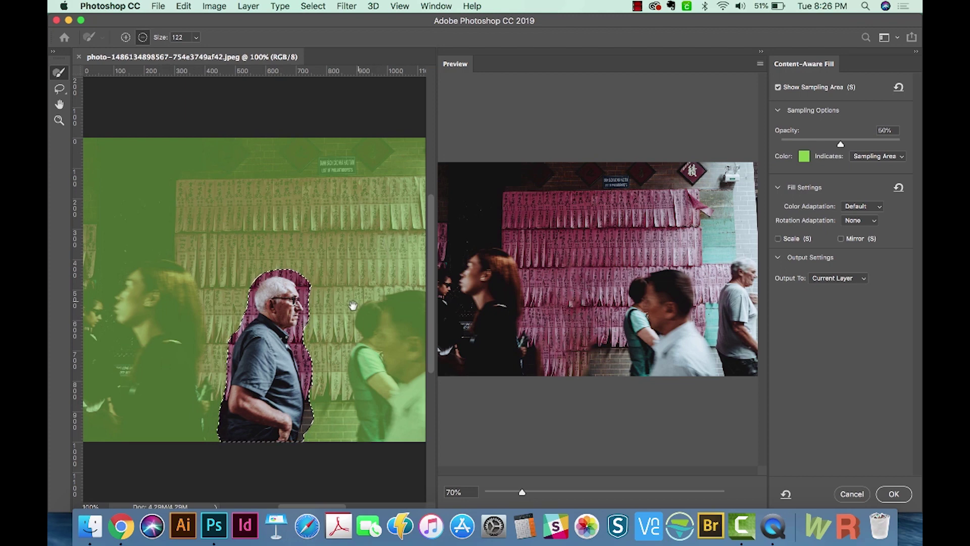
Widen the working photo panel and set the Sampling Brush size to 179 px
{"action": "left_click_drag", "start_coordinate": [435, 263], "coordinate": [501, 252]}
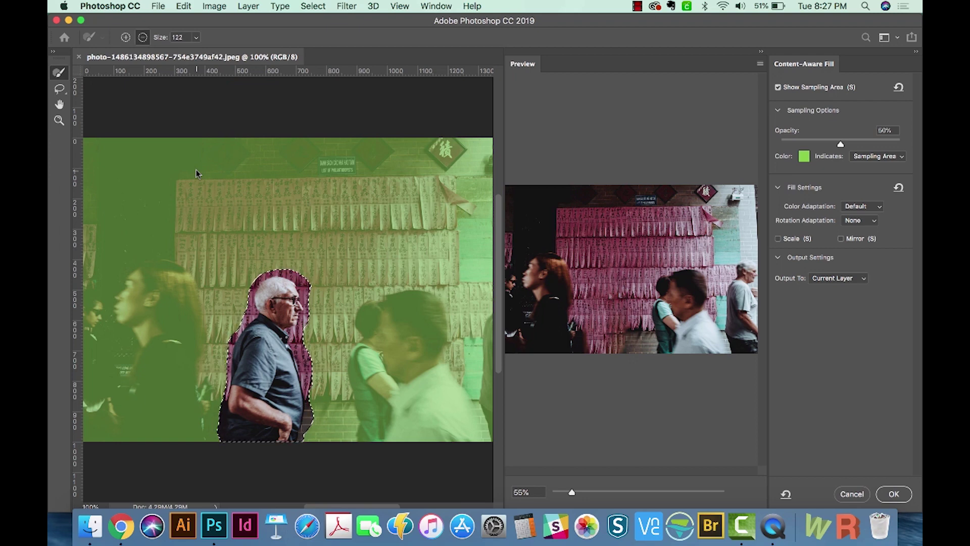
{"action": "mouse_move", "coordinate": [196, 170]}
{"action": "left_mouse_down"}
{"action": "mouse_move", "coordinate": [217, 178]}
{"action": "mouse_move", "coordinate": [203, 187]}
{"action": "mouse_move", "coordinate": [224, 192]}
{"action": "left_mouse_up"}
{"action": "mouse_move", "coordinate": [177, 312]}
{"action": "left_mouse_down"}
{"action": "mouse_move", "coordinate": [183, 357]}
{"action": "mouse_move", "coordinate": [188, 327]}
{"action": "mouse_move", "coordinate": [176, 287]}
{"action": "mouse_move", "coordinate": [157, 279]}
{"action": "mouse_move", "coordinate": [103, 318]}
{"action": "mouse_move", "coordinate": [92, 460]}
{"action": "mouse_move", "coordinate": [180, 450]}
{"action": "mouse_move", "coordinate": [186, 357]}
{"action": "mouse_move", "coordinate": [150, 327]}
{"action": "mouse_move", "coordinate": [117, 456]}
{"action": "mouse_move", "coordinate": [154, 379]}
{"action": "left_mouse_up"}
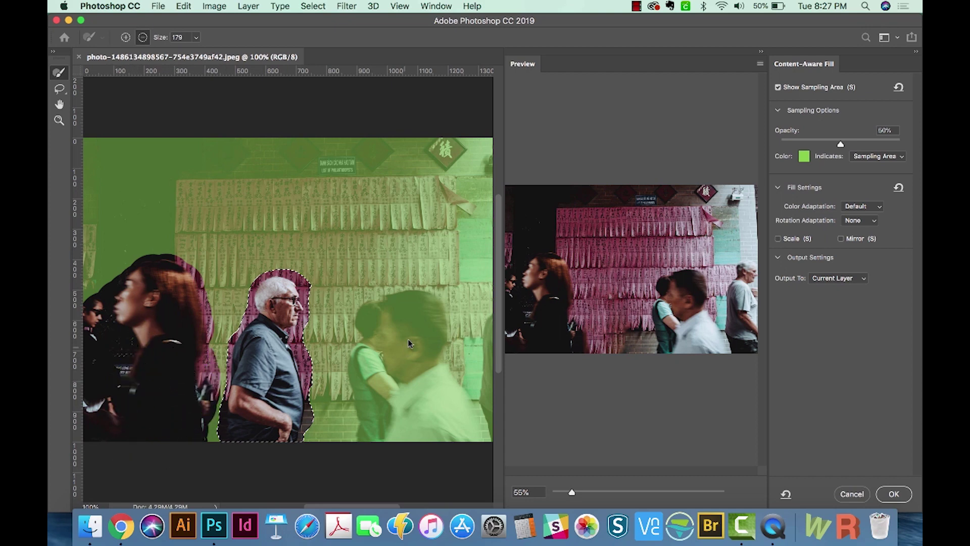
Paint the green-shirt passer-by and the blurred man out of the sampling area
{"action": "mouse_move", "coordinate": [409, 347]}
{"action": "left_mouse_down"}
{"action": "mouse_move", "coordinate": [411, 311]}
{"action": "mouse_move", "coordinate": [369, 323]}
{"action": "mouse_move", "coordinate": [362, 367]}
{"action": "mouse_move", "coordinate": [374, 433]}
{"action": "mouse_move", "coordinate": [466, 428]}
{"action": "mouse_move", "coordinate": [453, 419]}
{"action": "mouse_move", "coordinate": [442, 327]}
{"action": "mouse_move", "coordinate": [395, 401]}
{"action": "left_mouse_up"}
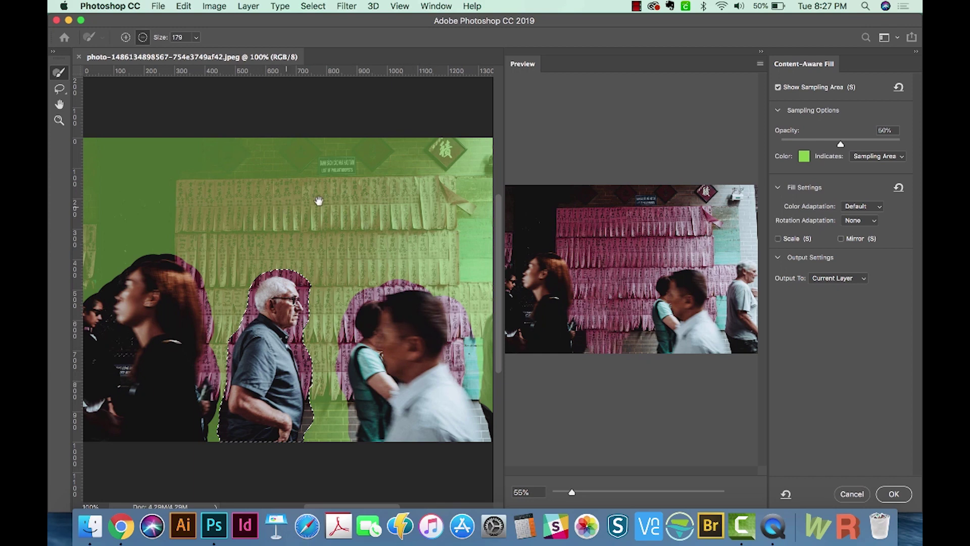
{"action": "left_click", "coordinate": [382, 281]}
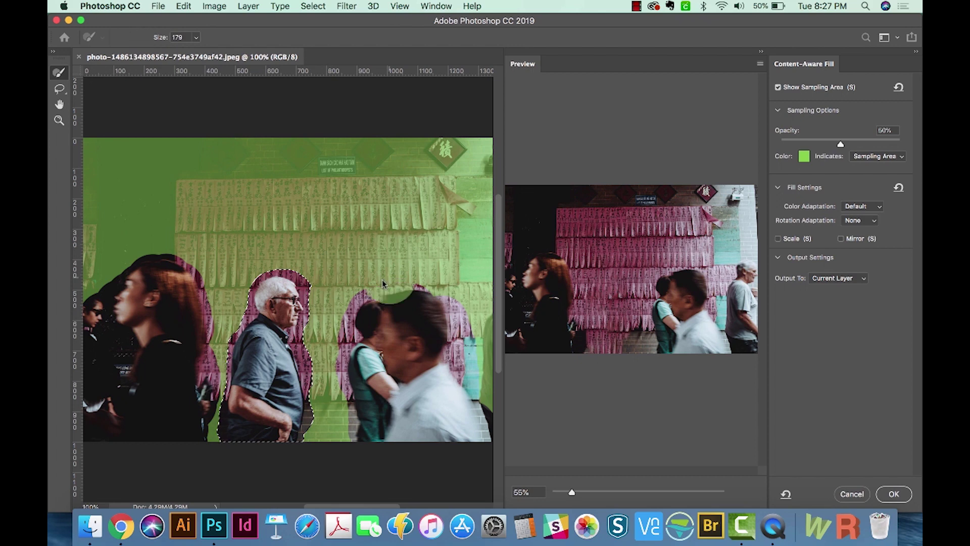
{"action": "mouse_move", "coordinate": [382, 282]}
{"action": "left_mouse_down"}
{"action": "mouse_move", "coordinate": [346, 333]}
{"action": "mouse_move", "coordinate": [403, 279]}
{"action": "mouse_move", "coordinate": [360, 344]}
{"action": "mouse_move", "coordinate": [426, 286]}
{"action": "mouse_move", "coordinate": [430, 321]}
{"action": "mouse_move", "coordinate": [451, 326]}
{"action": "mouse_move", "coordinate": [453, 344]}
{"action": "mouse_move", "coordinate": [420, 311]}
{"action": "mouse_move", "coordinate": [379, 322]}
{"action": "mouse_move", "coordinate": [374, 355]}
{"action": "mouse_move", "coordinate": [411, 353]}
{"action": "mouse_move", "coordinate": [424, 382]}
{"action": "left_mouse_up"}
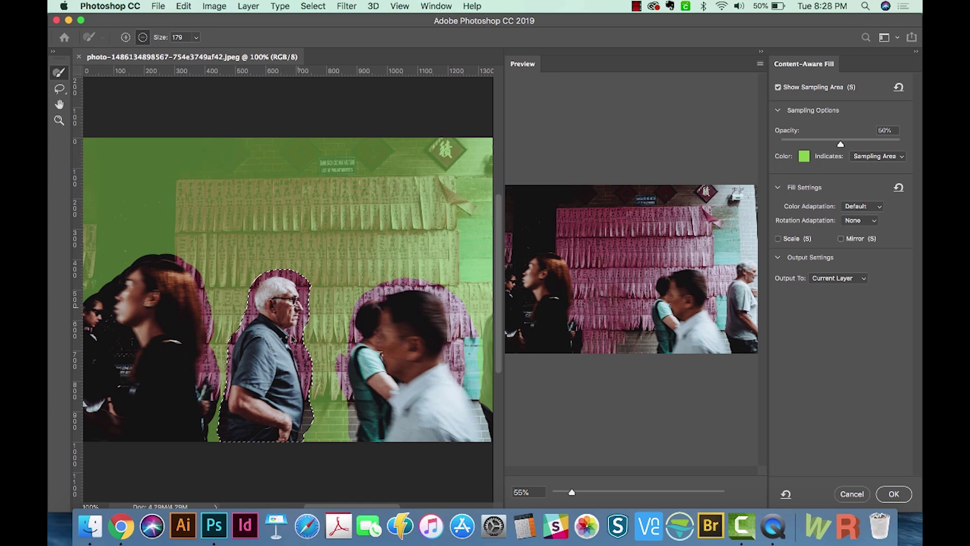
With the fill workspace's Lasso, reset the sampling area and expand the man's selection by 3 px
{"action": "left_click", "coordinate": [60, 91]}
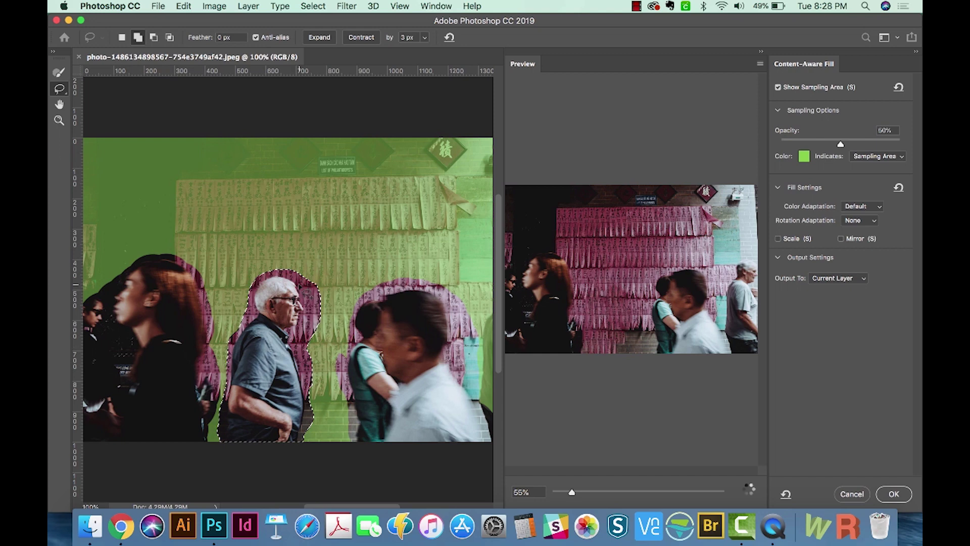
{"action": "left_click", "coordinate": [154, 38]}
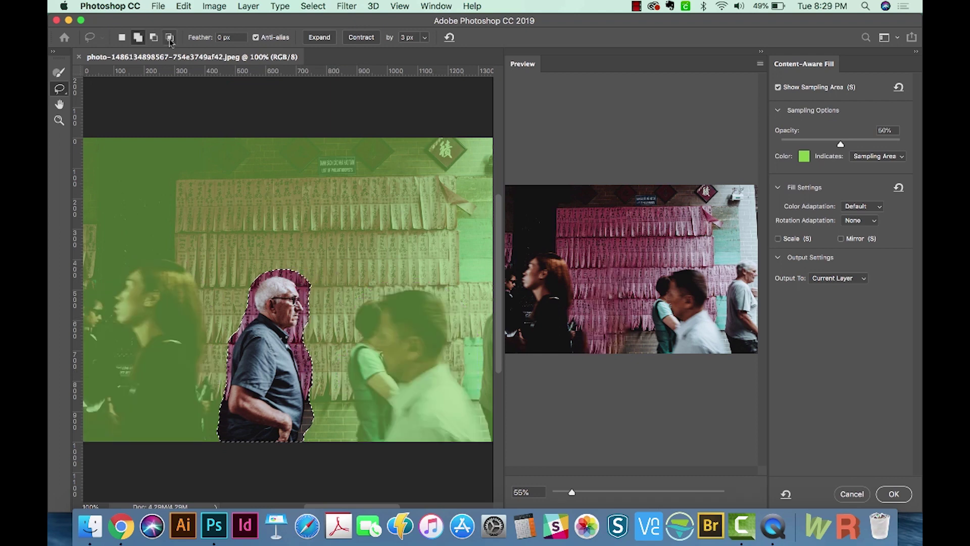
{"action": "left_click", "coordinate": [138, 38]}
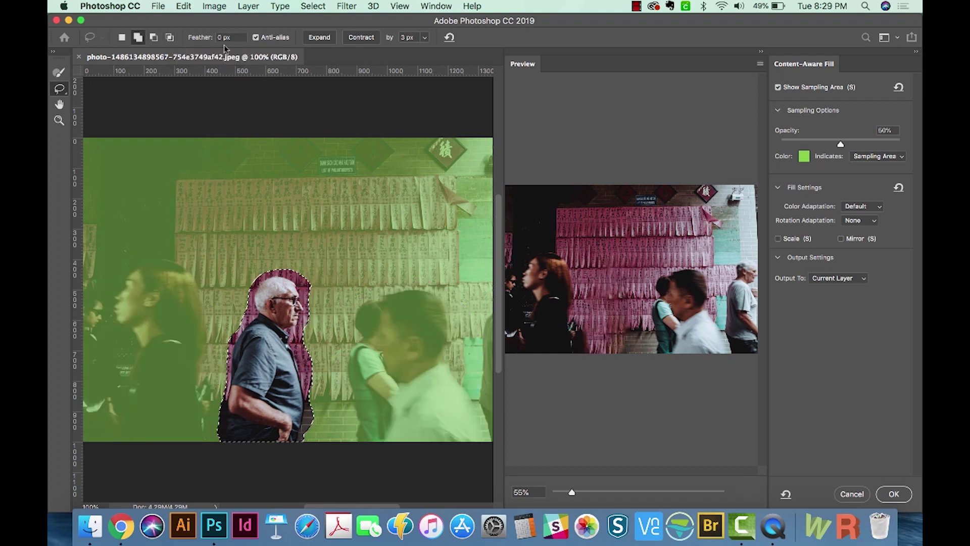
{"action": "left_click", "coordinate": [222, 37]}
{"action": "left_click", "coordinate": [326, 39]}
{"action": "left_click", "coordinate": [326, 39]}
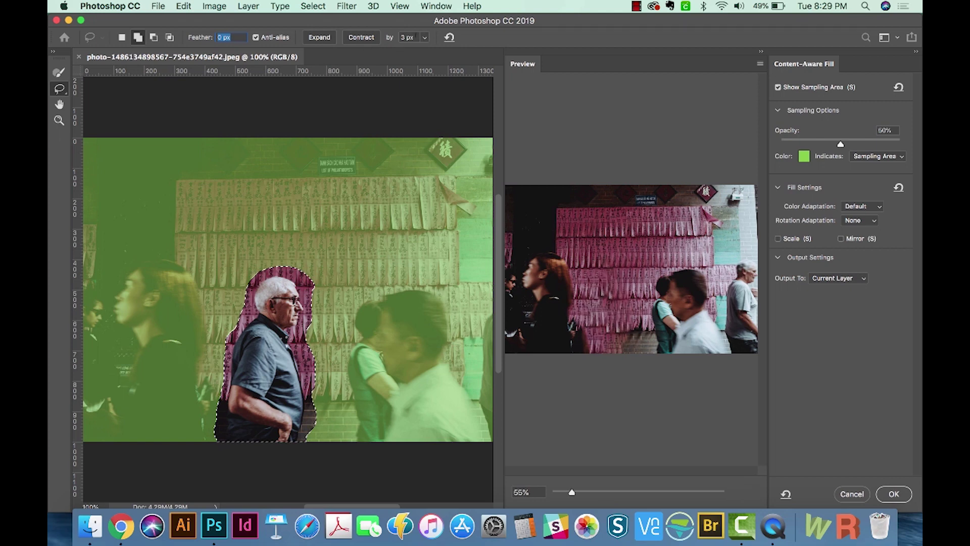
{"action": "left_click", "coordinate": [59, 104]}
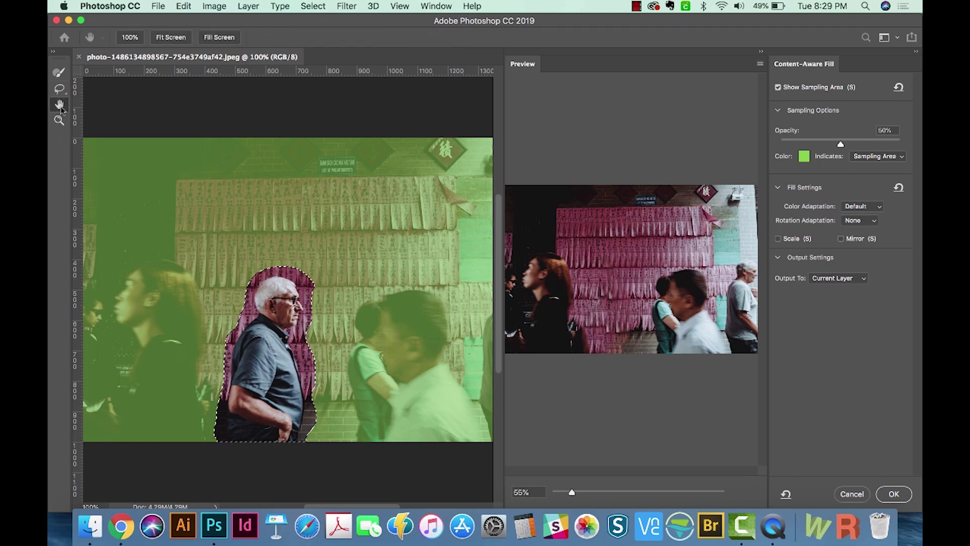
{"action": "left_click_drag", "start_coordinate": [221, 207], "coordinate": [211, 187]}
{"action": "key", "text": "ctrl+r"}
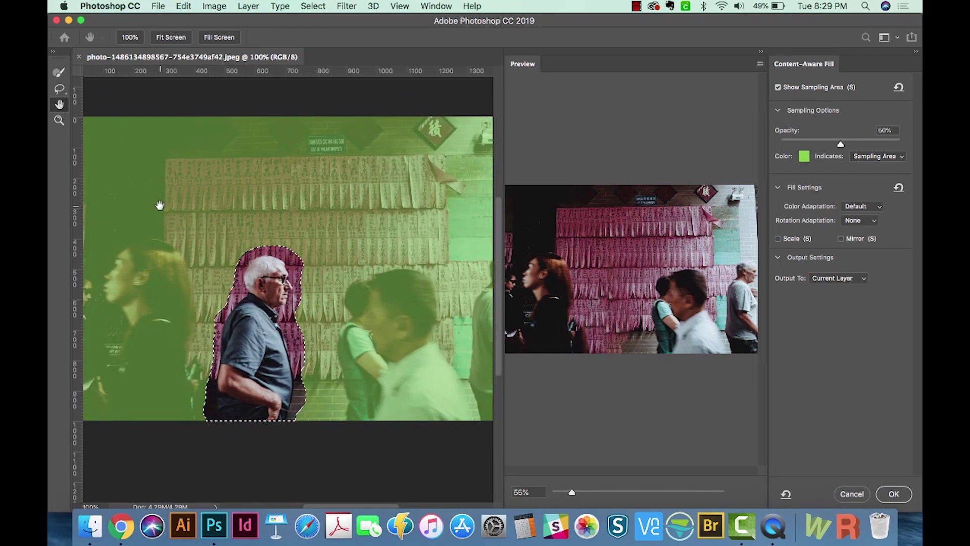
{"action": "left_click", "coordinate": [58, 120]}
{"action": "left_click_drag", "start_coordinate": [177, 227], "coordinate": [217, 231]}
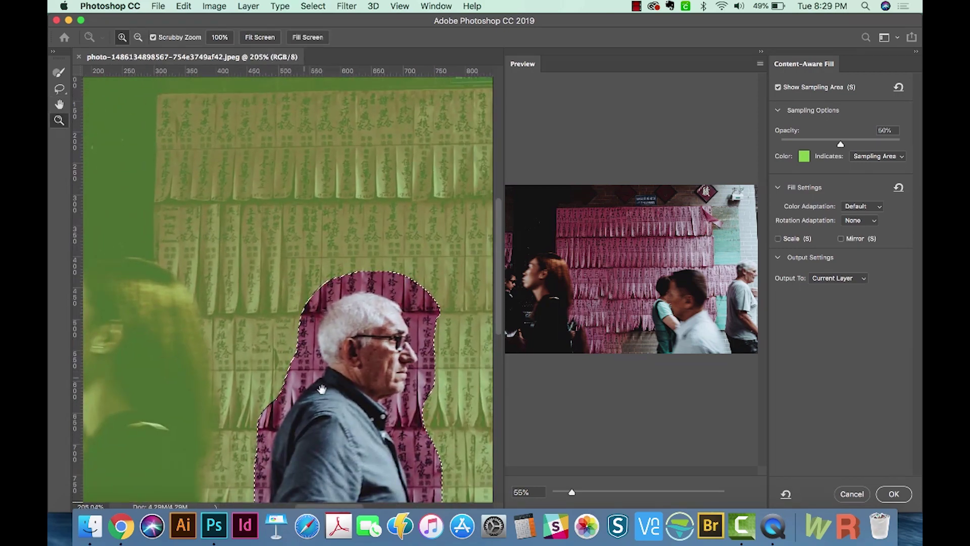
{"action": "key", "text": "super+0"}
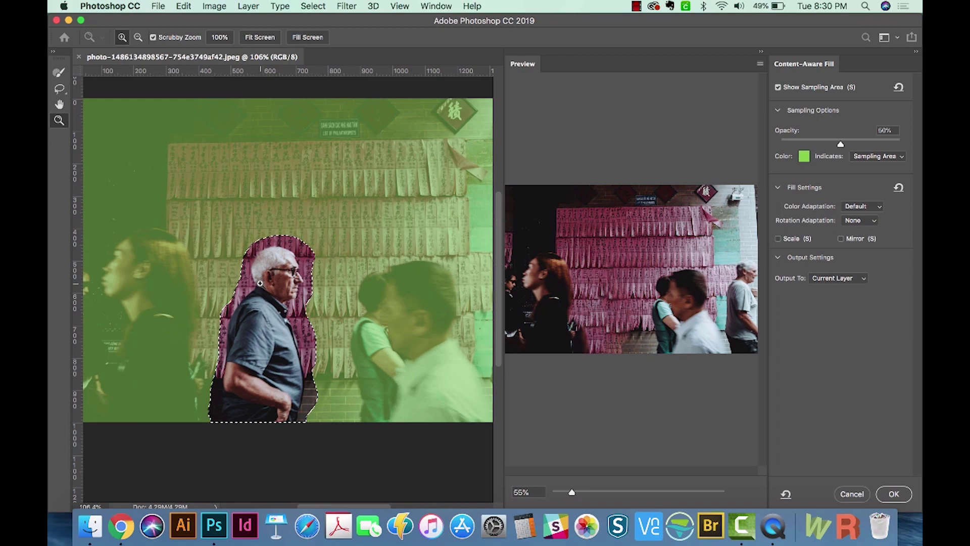
{"action": "mouse_move", "coordinate": [260, 283]}
{"action": "left_mouse_down"}
{"action": "mouse_move", "coordinate": [237, 283]}
{"action": "mouse_move", "coordinate": [274, 282]}
{"action": "left_mouse_up"}
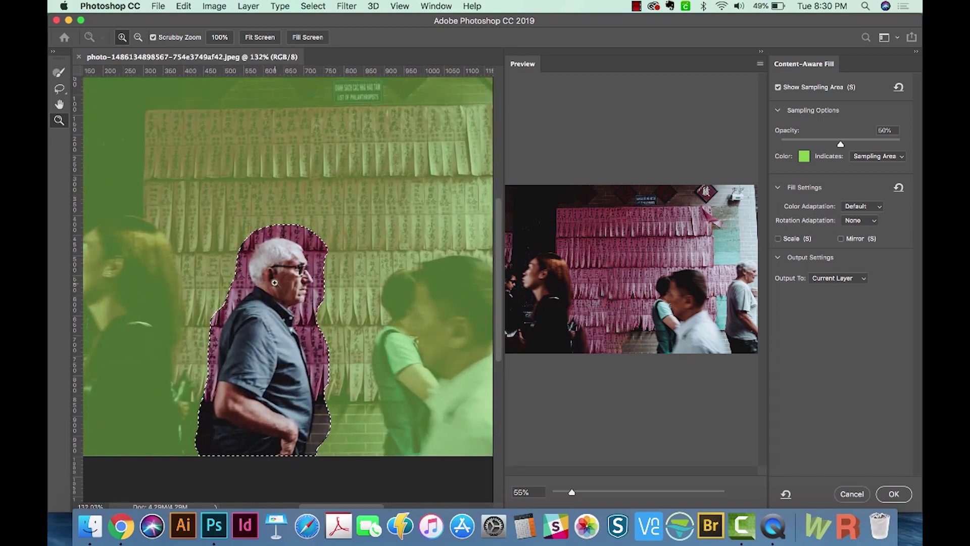
{"action": "left_click", "coordinate": [59, 89]}
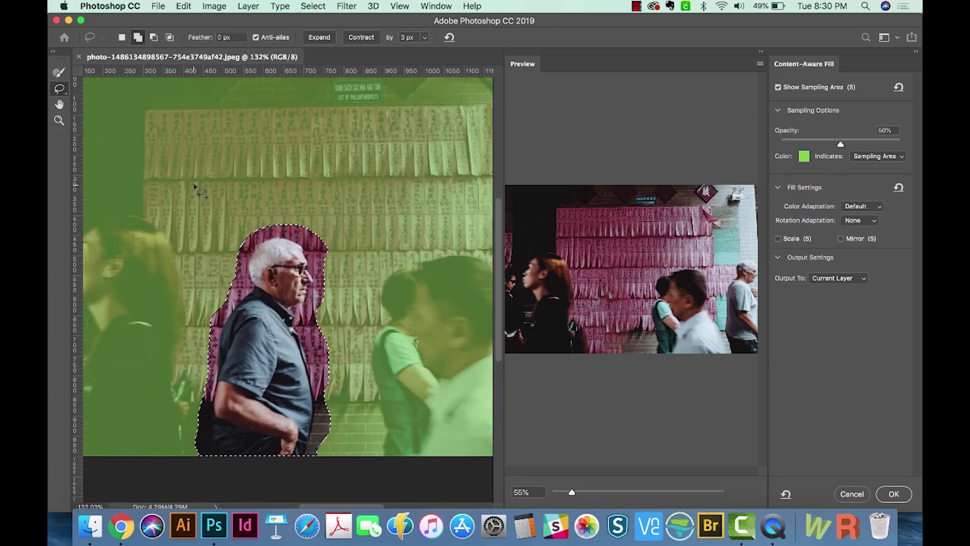
{"action": "left_click", "coordinate": [59, 120]}
{"action": "scroll", "coordinate": [478, 351], "scroll_direction": "left", "scroll_amount": 2}
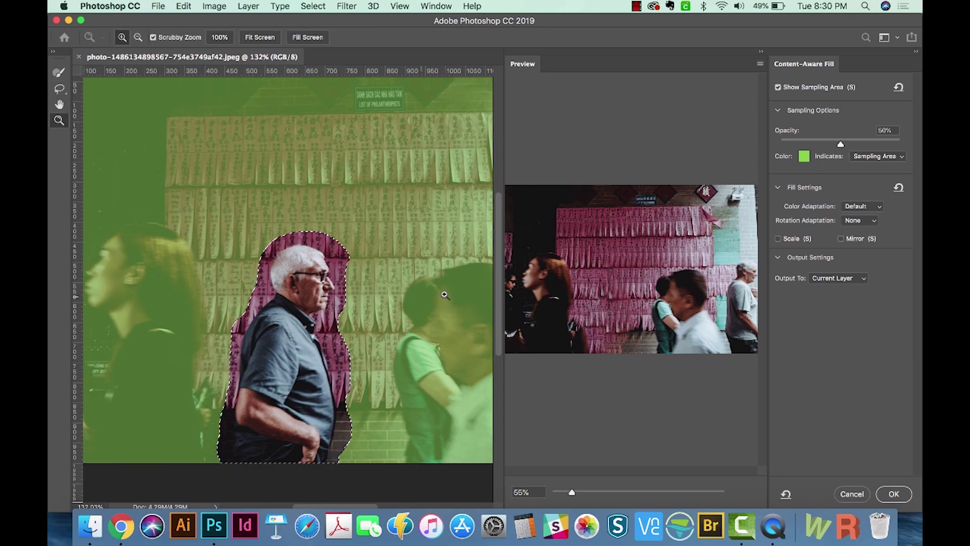
{"action": "left_click_drag", "start_coordinate": [503, 354], "coordinate": [467, 353]}
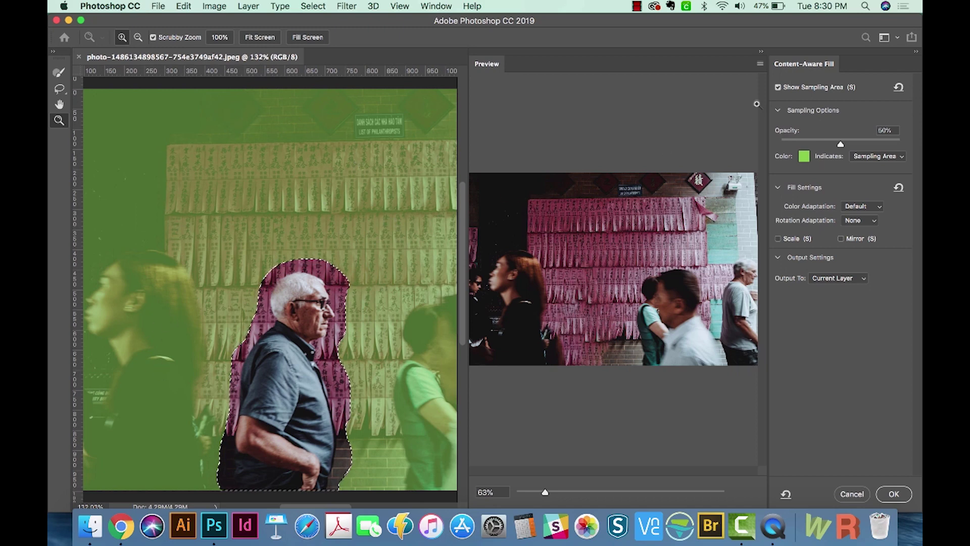
Hide and show the sampling overlay to compare, then adjust its opacity
{"action": "left_click", "coordinate": [778, 88]}
{"action": "left_click", "coordinate": [778, 88]}
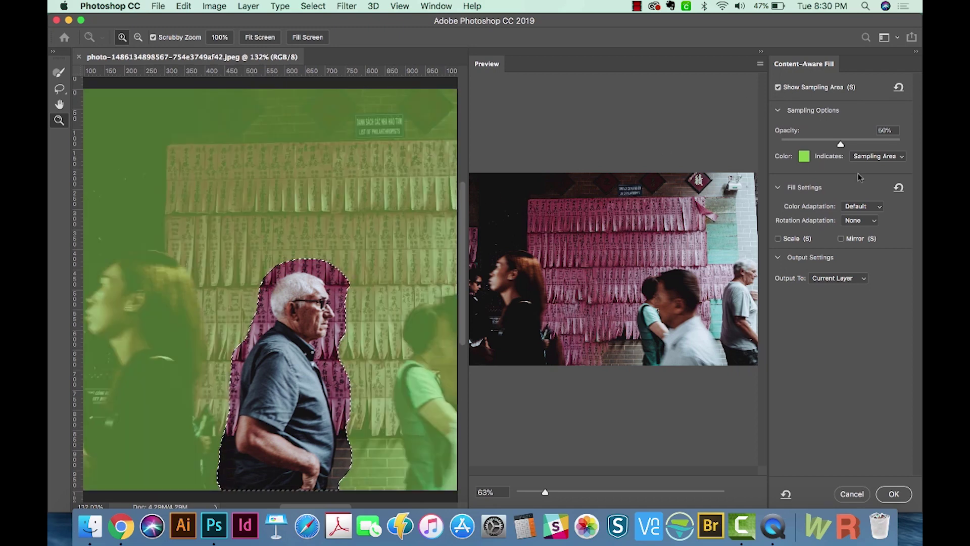
{"action": "left_click_drag", "start_coordinate": [841, 145], "coordinate": [843, 145]}
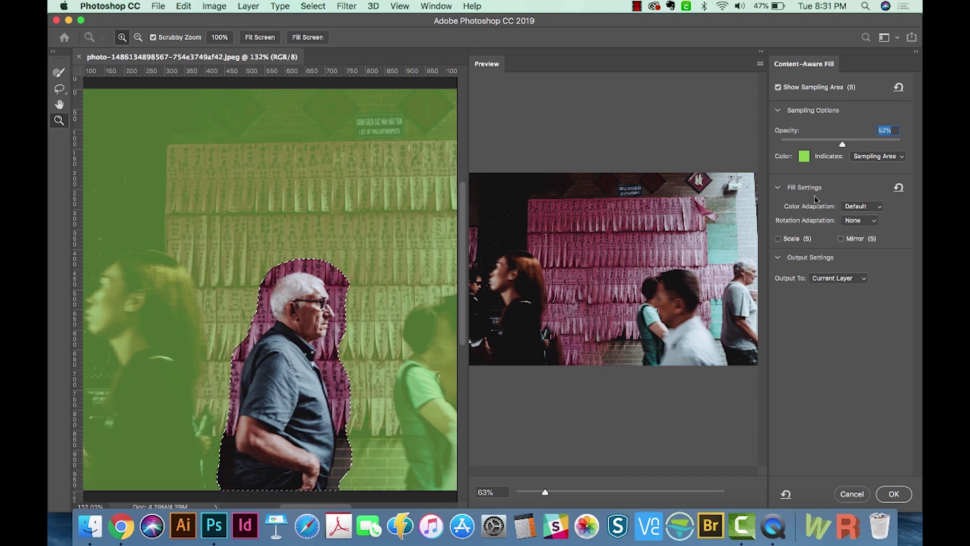
Try Default, High and Very High colour adaptation, then set Color Adaptation to None
{"action": "left_click", "coordinate": [872, 210]}
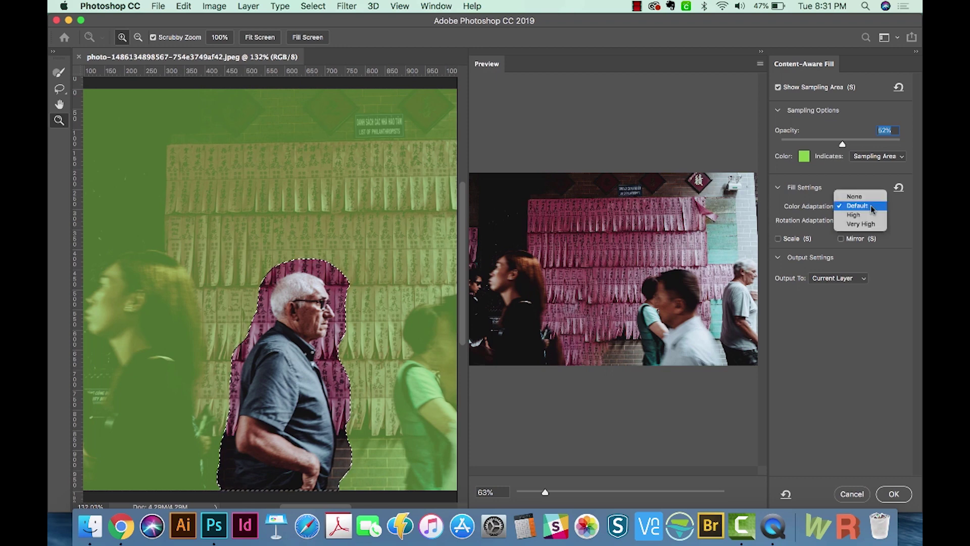
{"action": "key", "text": "Up"}
{"action": "left_click", "coordinate": [869, 205]}
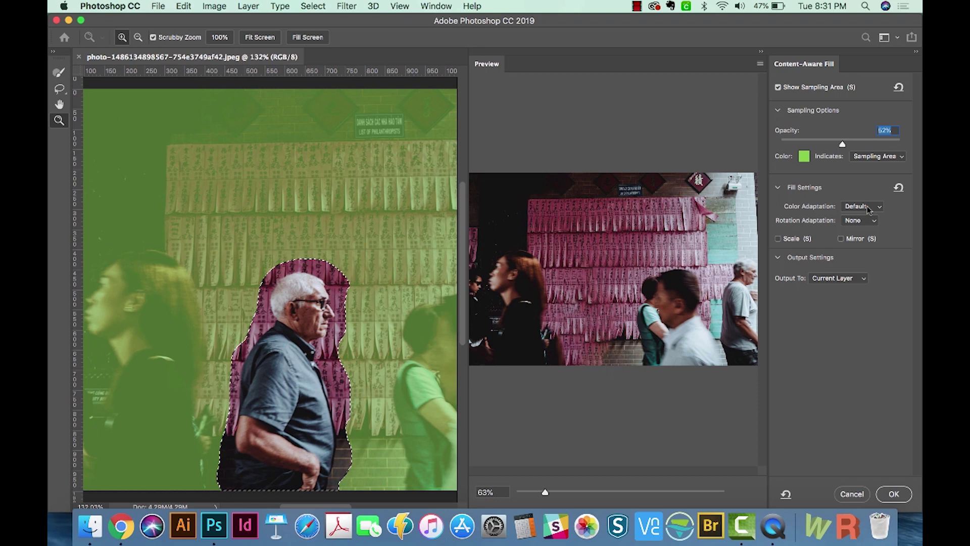
{"action": "left_click", "coordinate": [869, 206]}
{"action": "left_click", "coordinate": [866, 218]}
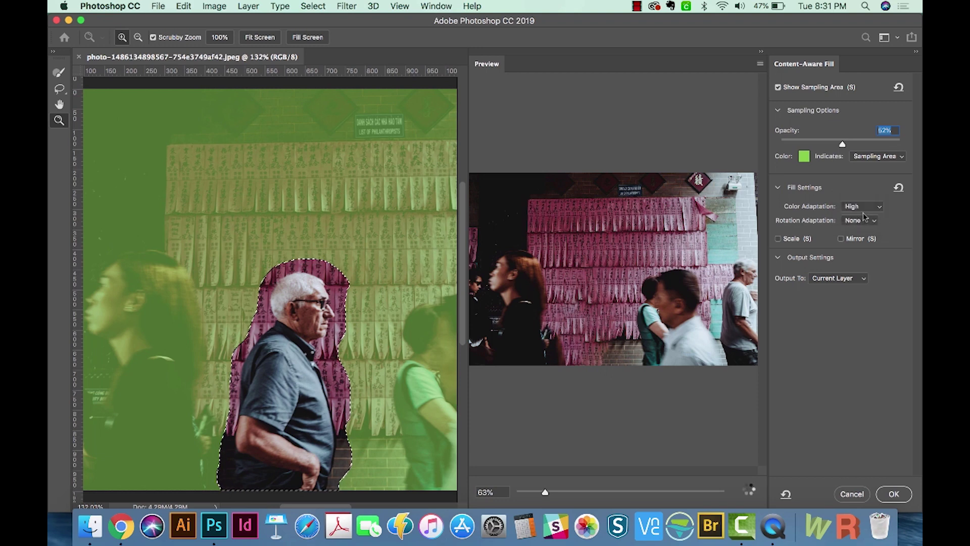
{"action": "left_click", "coordinate": [865, 206]}
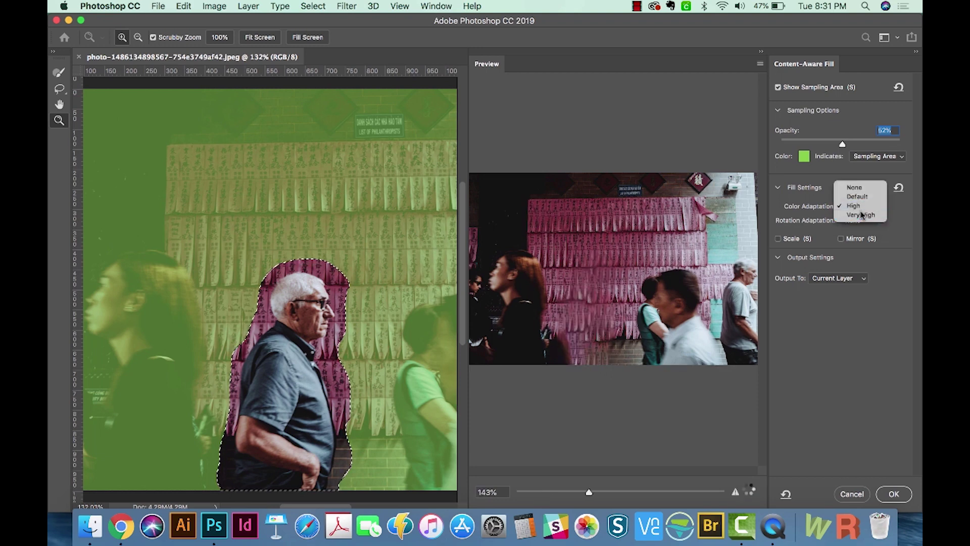
{"action": "left_click", "coordinate": [866, 218]}
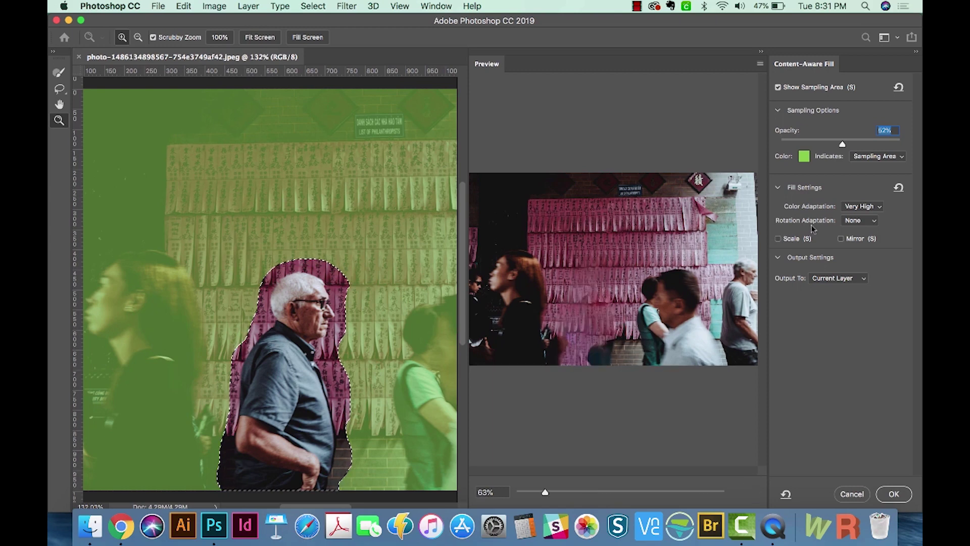
{"action": "left_click", "coordinate": [861, 207]}
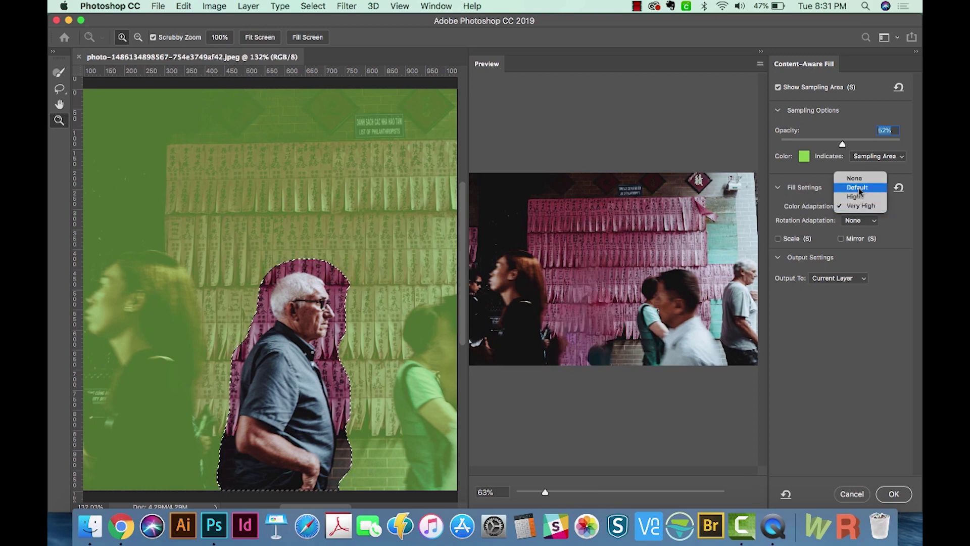
{"action": "left_click", "coordinate": [862, 180]}
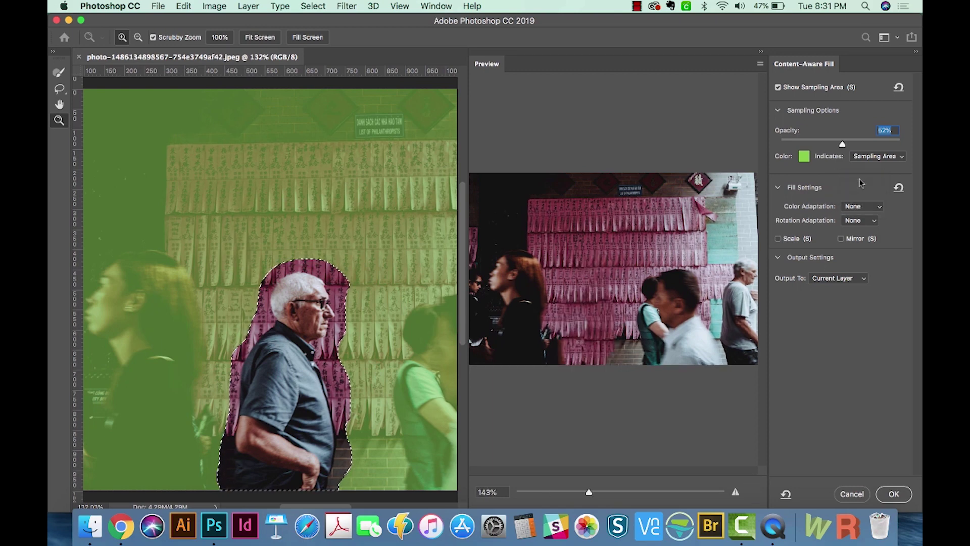
Zoom the fill preview to 89% and enable Scale, leaving Mirror off
{"action": "mouse_move", "coordinate": [544, 491]}
{"action": "left_mouse_down"}
{"action": "mouse_move", "coordinate": [576, 492]}
{"action": "mouse_move", "coordinate": [560, 493]}
{"action": "left_mouse_up"}
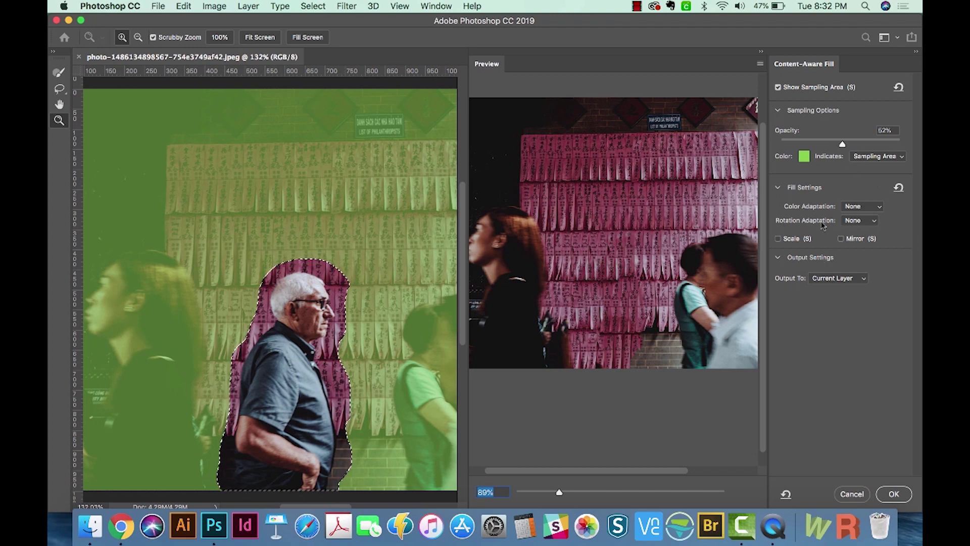
{"action": "mouse_move", "coordinate": [823, 225]}
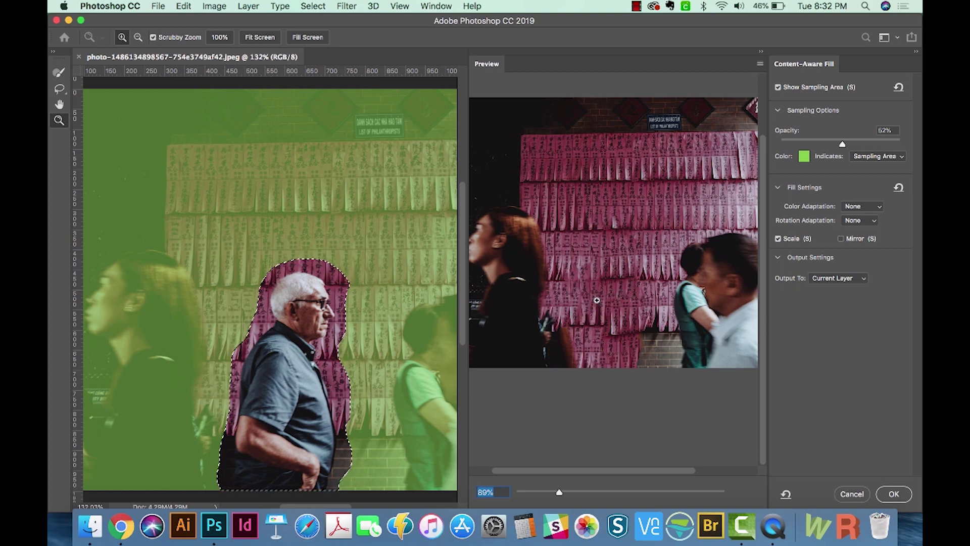
{"action": "left_click", "coordinate": [777, 239]}
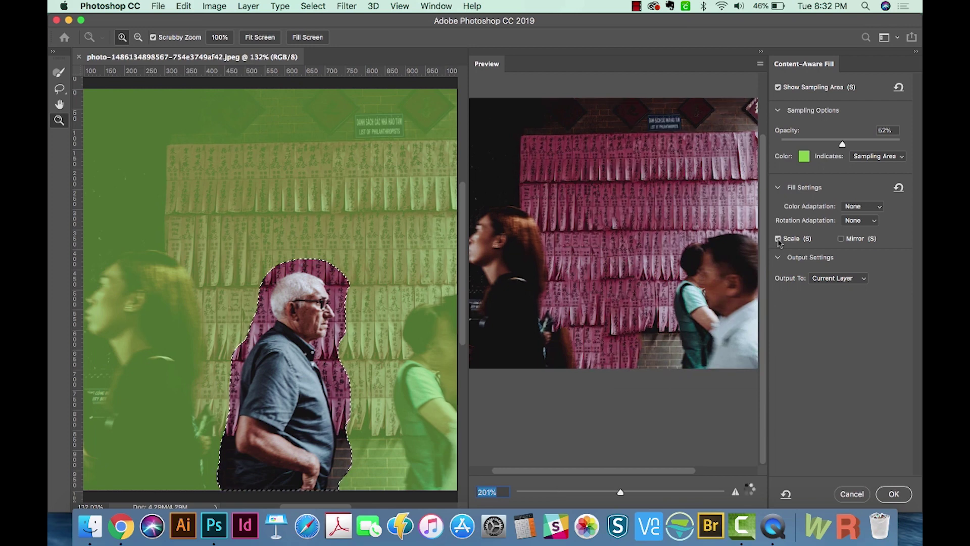
{"action": "left_click", "coordinate": [841, 239]}
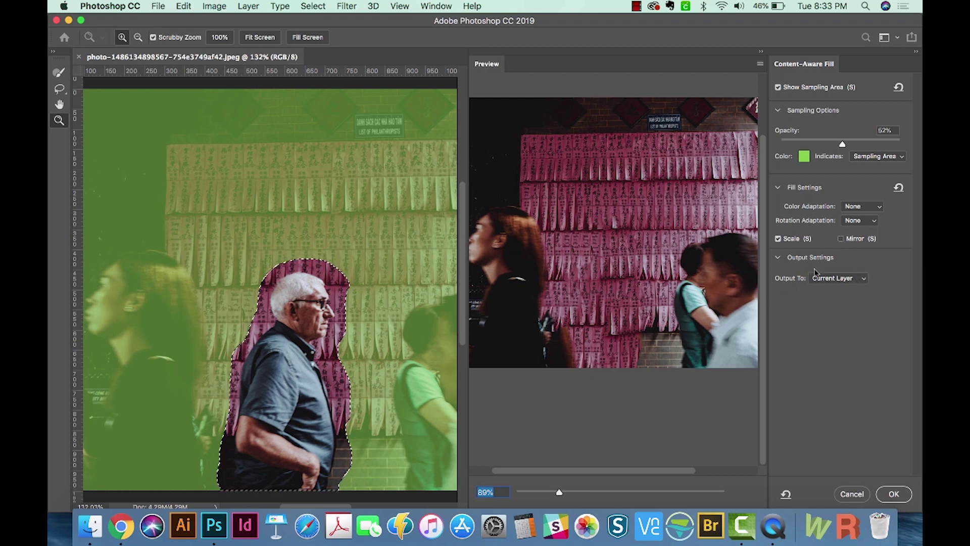
Set Output To New Layer and apply the Content-Aware Fill
{"action": "left_click", "coordinate": [851, 281]}
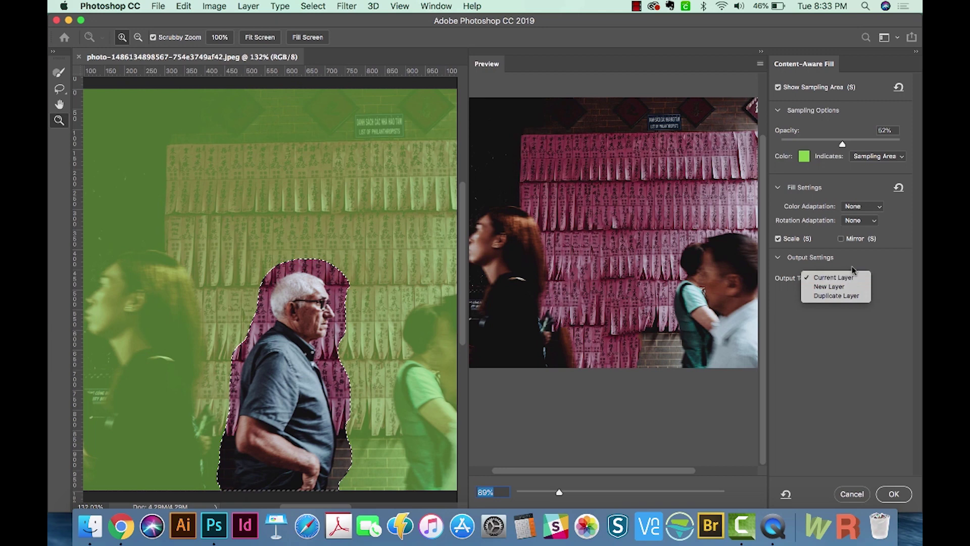
{"action": "left_click", "coordinate": [855, 266]}
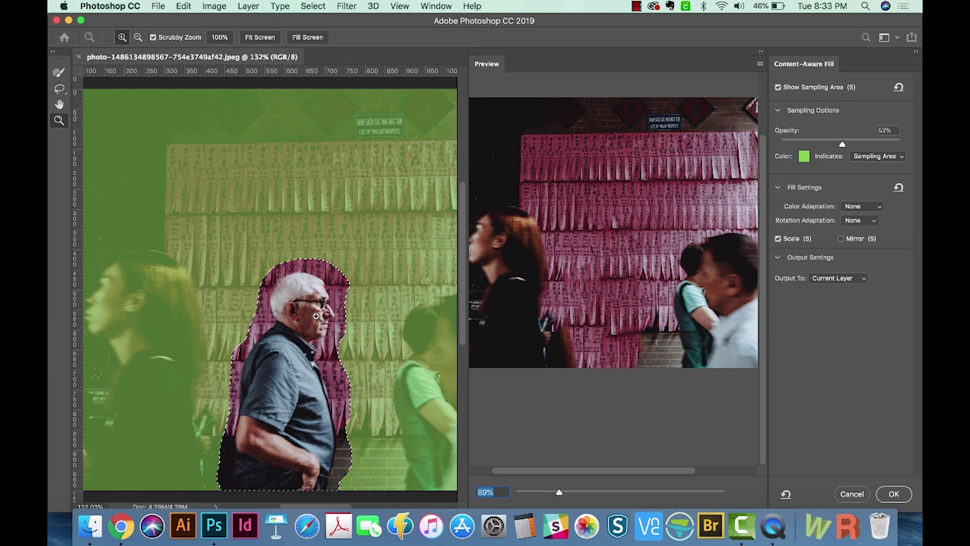
{"action": "left_click", "coordinate": [842, 279]}
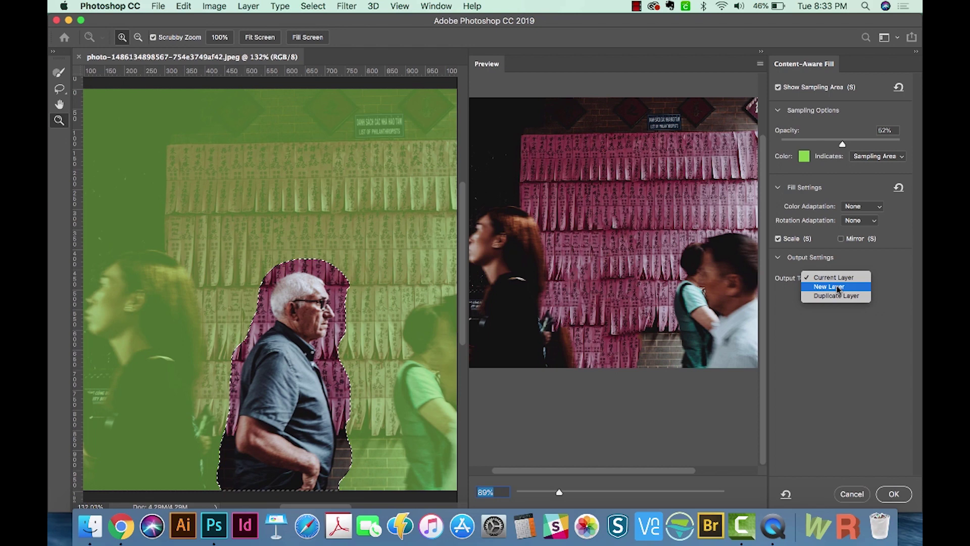
{"action": "left_click", "coordinate": [897, 278]}
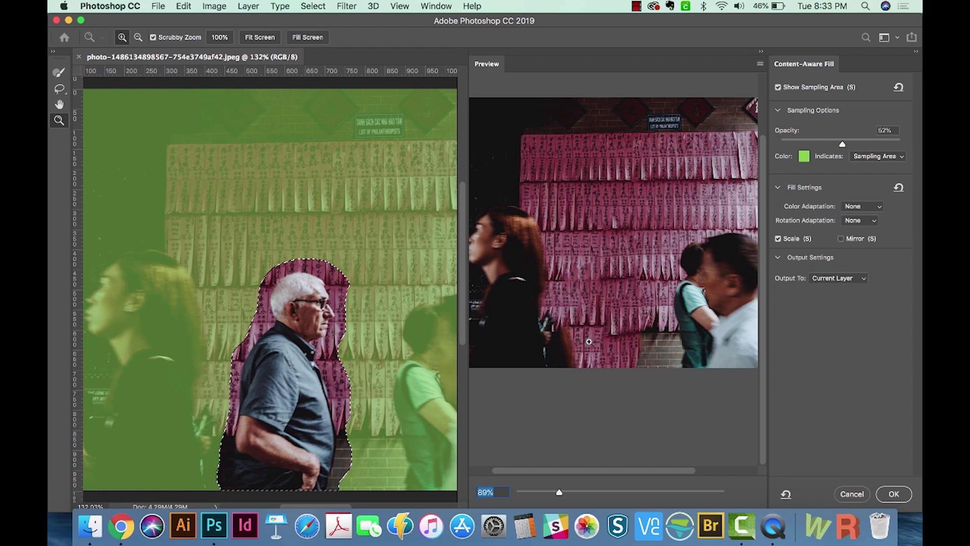
{"action": "left_click", "coordinate": [845, 278]}
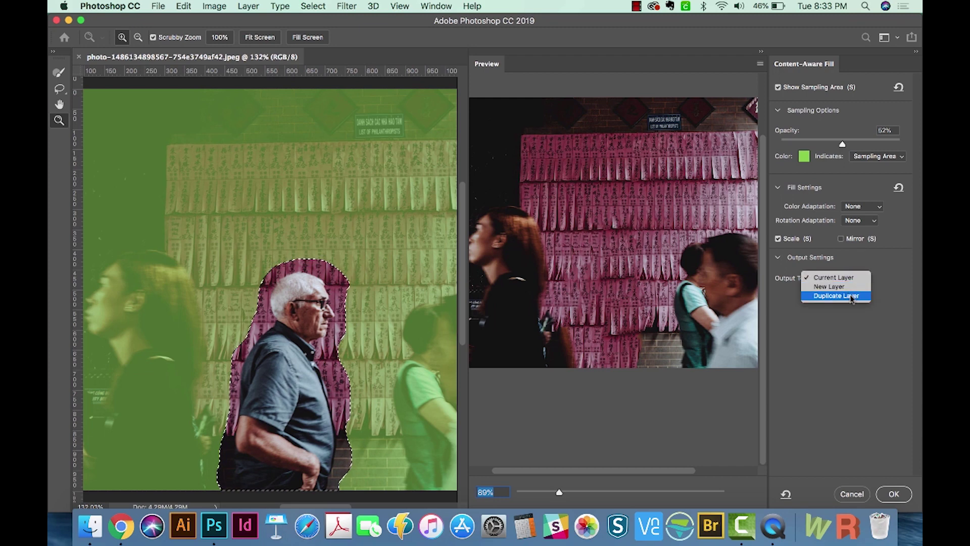
{"action": "left_click", "coordinate": [838, 326]}
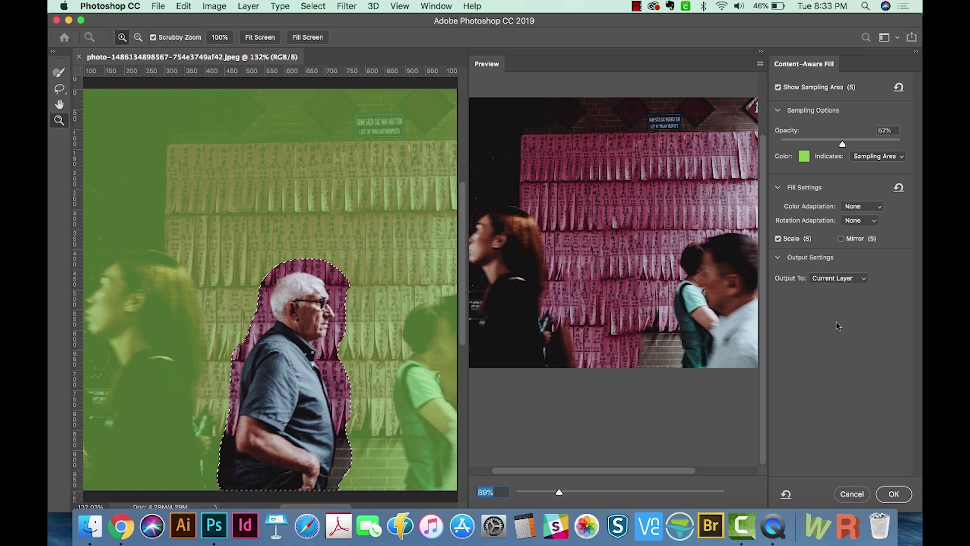
{"action": "left_click", "coordinate": [831, 279]}
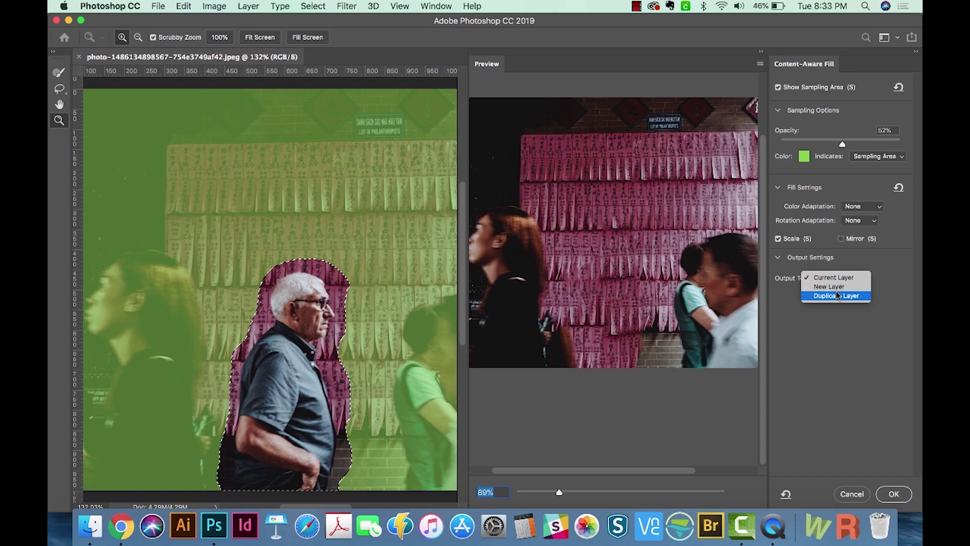
{"action": "left_click", "coordinate": [839, 287]}
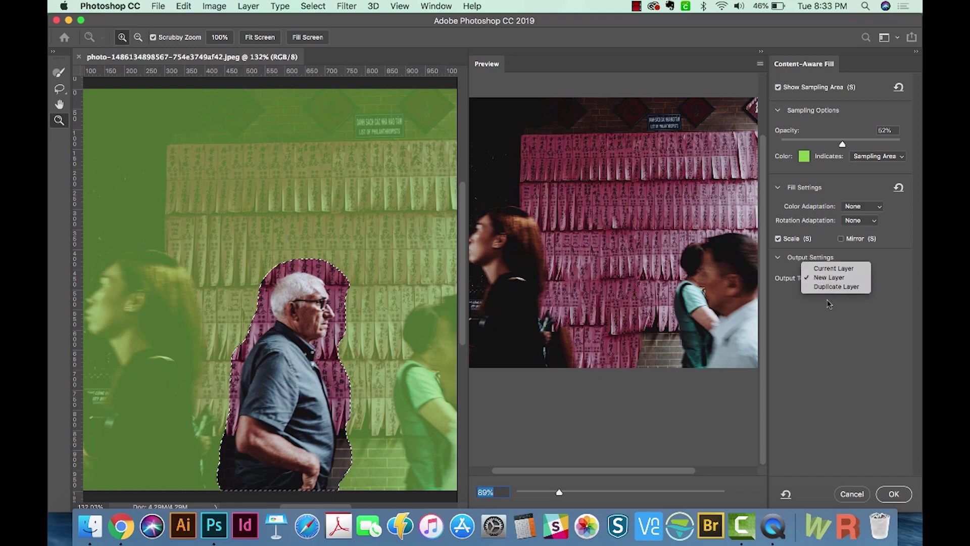
{"action": "left_click", "coordinate": [893, 495]}
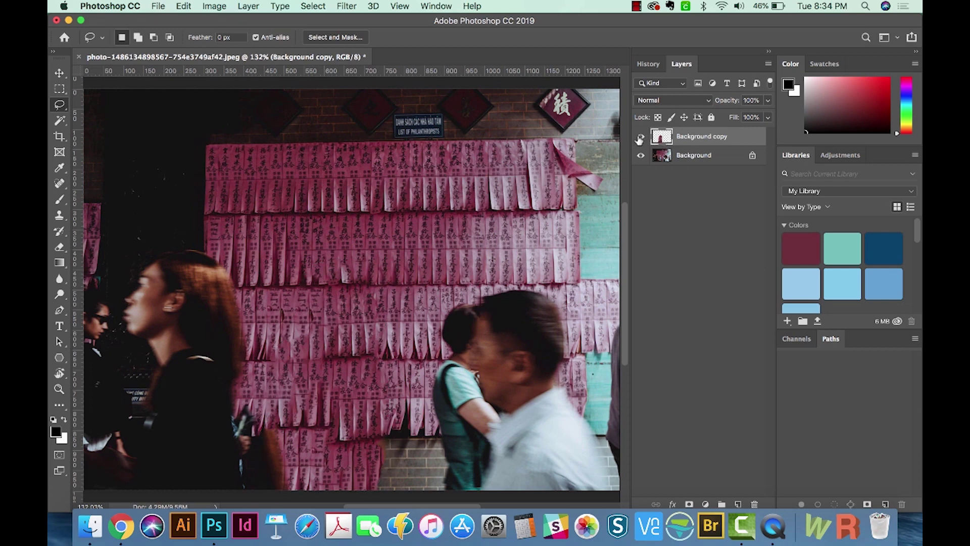
Toggle the Background copy layer's visibility to compare the filled wall with the original
{"action": "left_click", "coordinate": [640, 138]}
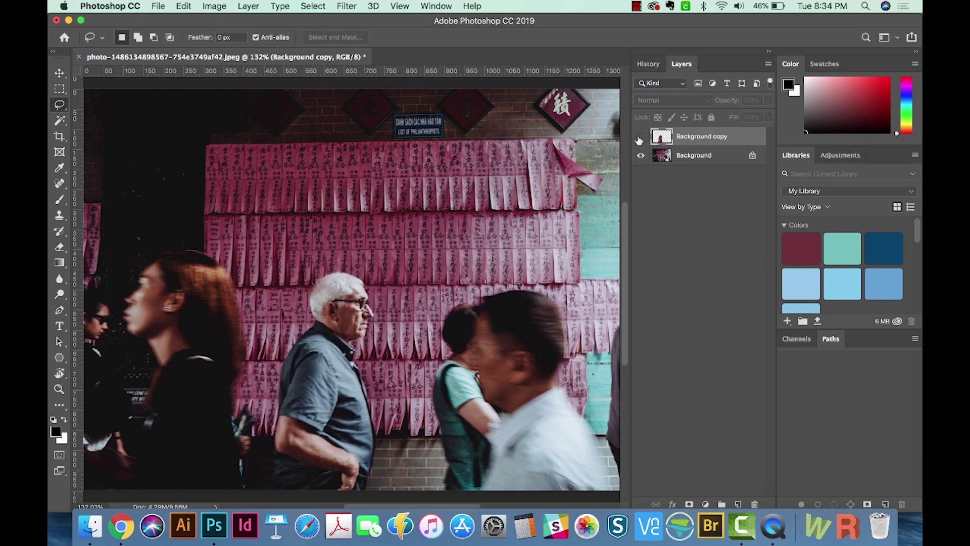
{"action": "left_click", "coordinate": [641, 138]}
{"action": "left_click", "coordinate": [640, 138]}
{"action": "left_click", "coordinate": [640, 138]}
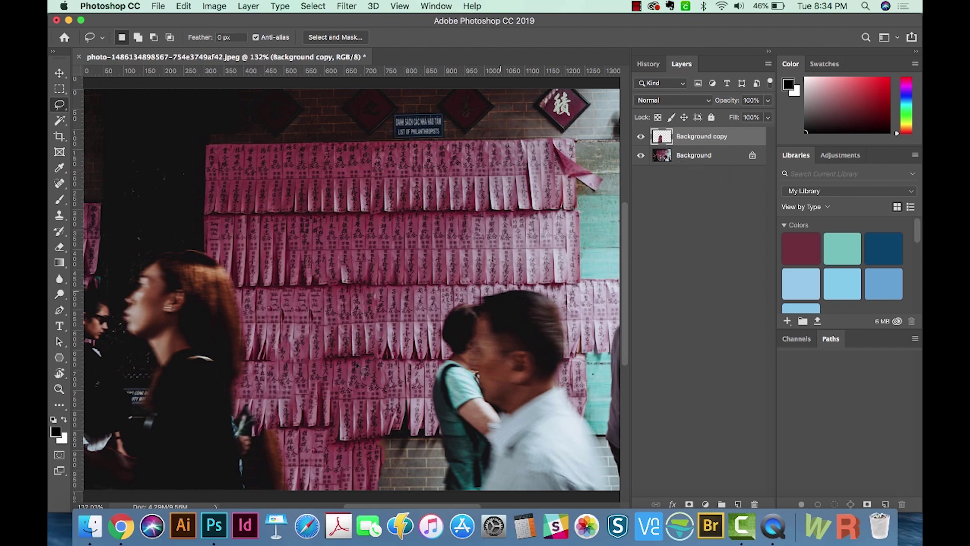
Open rotated pic.jpeg from Downloads, zoom in on the couple, and lasso around them
{"action": "left_click", "coordinate": [88, 532]}
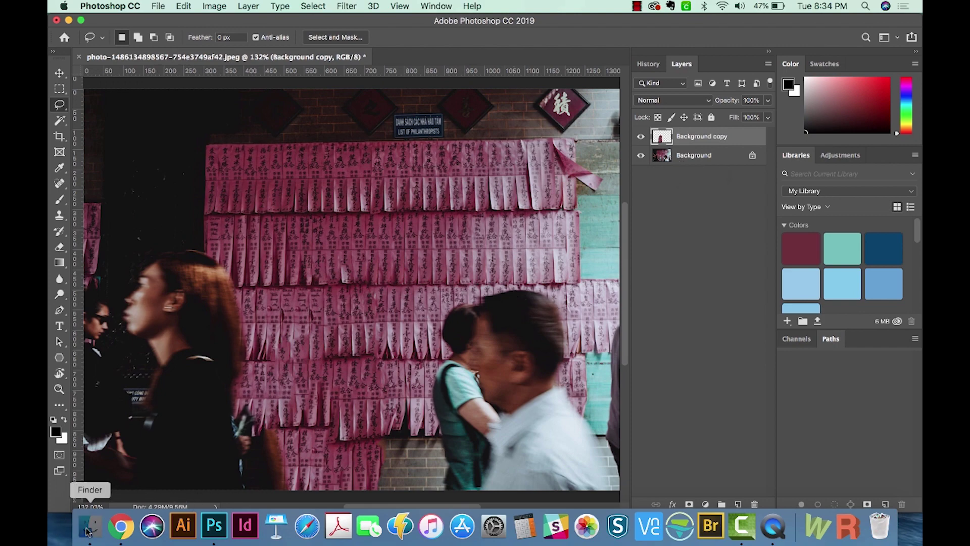
{"action": "left_click_drag", "start_coordinate": [301, 315], "coordinate": [214, 525]}
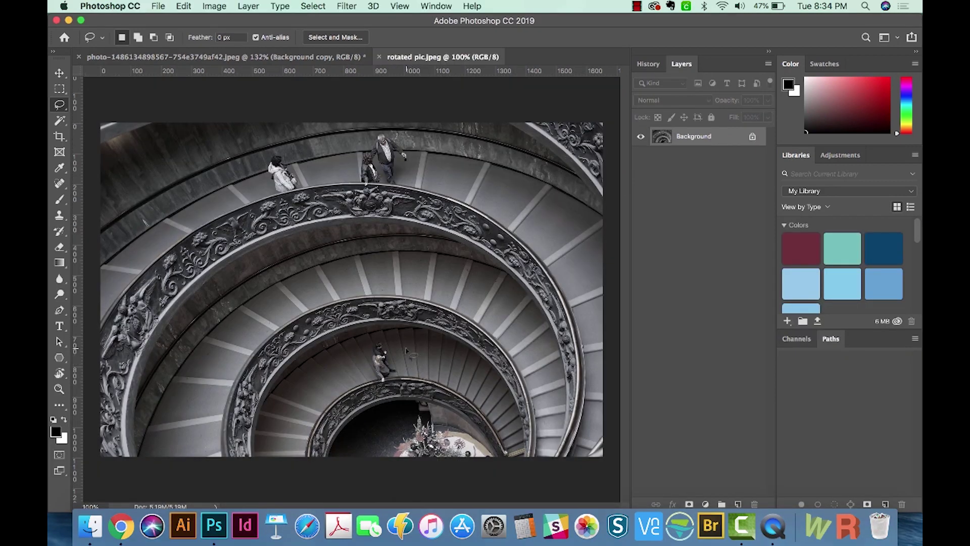
{"action": "key", "text": "z"}
{"action": "left_click_drag", "start_coordinate": [422, 326], "coordinate": [485, 287]}
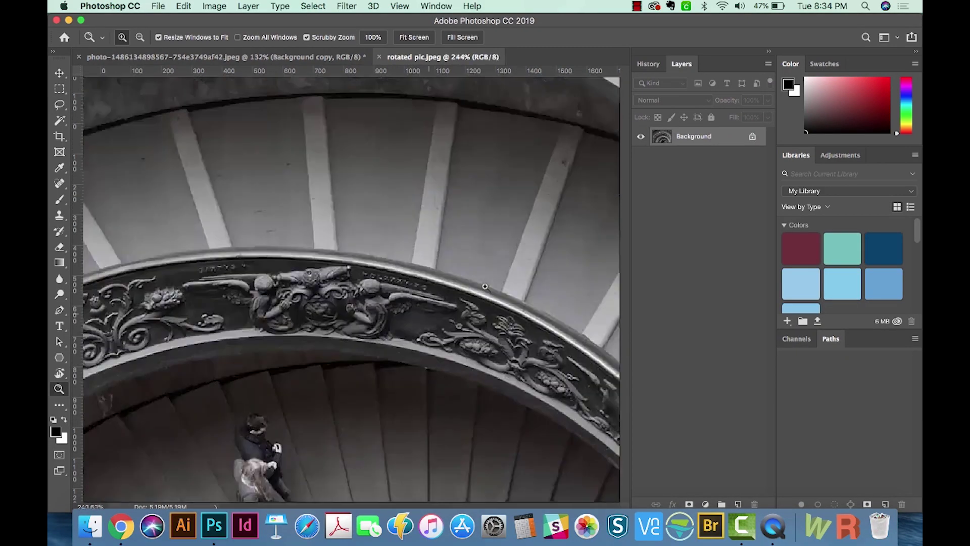
{"action": "left_click_drag", "start_coordinate": [404, 370], "coordinate": [431, 370]}
{"action": "key", "text": "l"}
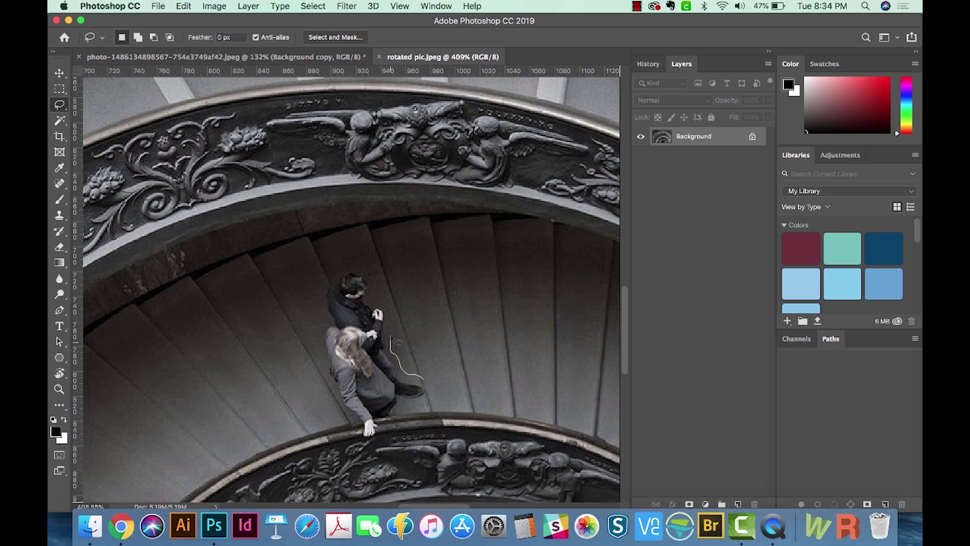
{"action": "mouse_move", "coordinate": [392, 337]}
{"action": "left_mouse_down"}
{"action": "mouse_move", "coordinate": [378, 284]}
{"action": "mouse_move", "coordinate": [358, 267]}
{"action": "mouse_move", "coordinate": [336, 266]}
{"action": "mouse_move", "coordinate": [320, 280]}
{"action": "mouse_move", "coordinate": [317, 342]}
{"action": "mouse_move", "coordinate": [346, 440]}
{"action": "mouse_move", "coordinate": [384, 432]}
{"action": "mouse_move", "coordinate": [422, 380]}
{"action": "left_mouse_up"}
Start Content-Aware Fill on the couple's selection and zoom out to the whole photo
{"action": "left_click", "coordinate": [184, 6]}
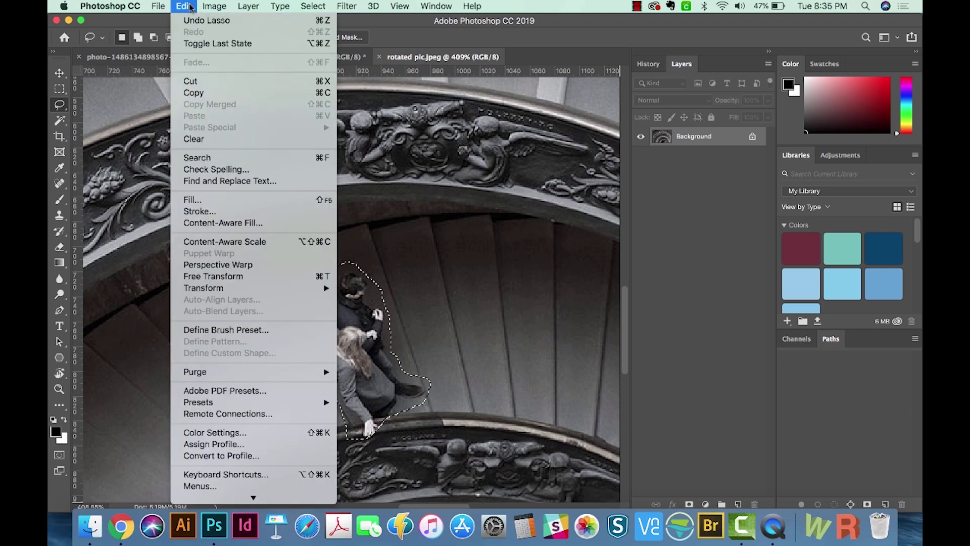
{"action": "left_click", "coordinate": [219, 222]}
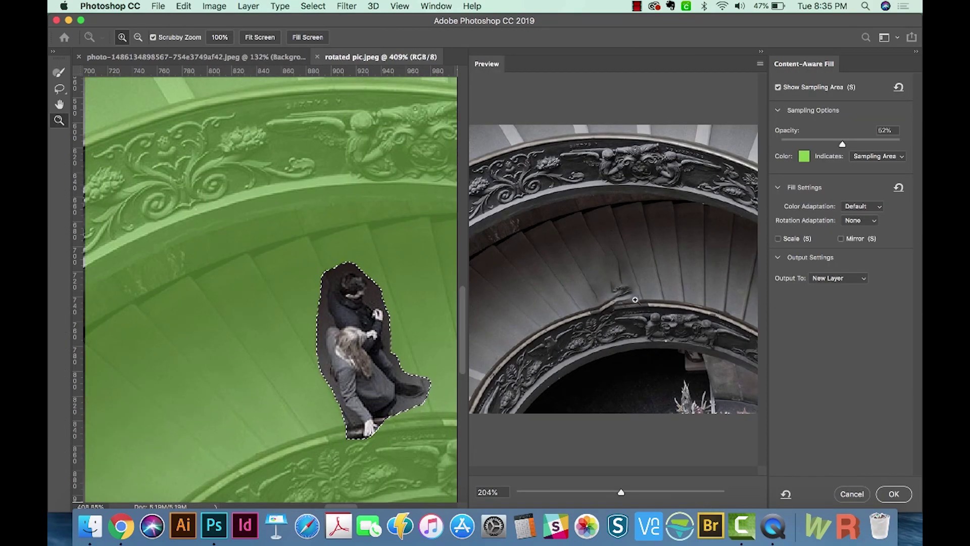
{"action": "key", "text": "super+minus"}
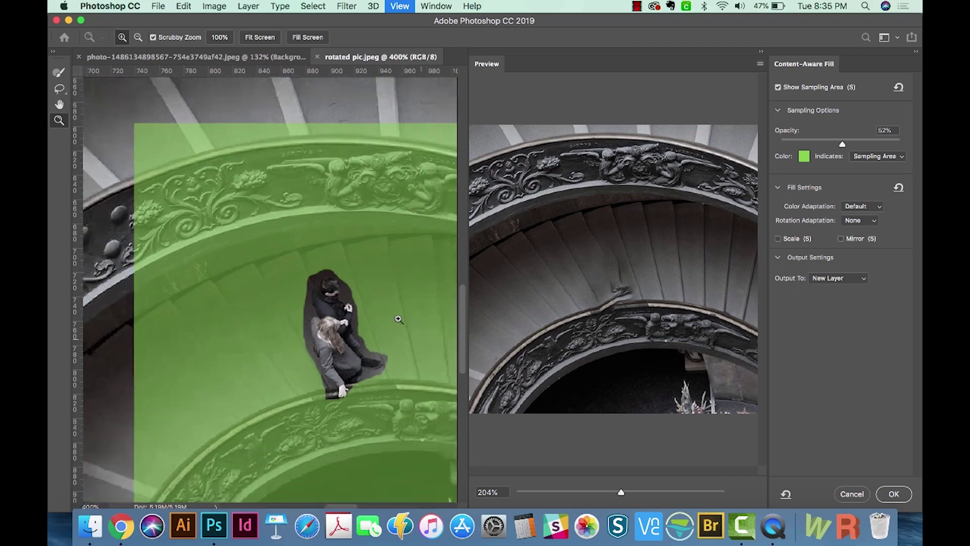
{"action": "key", "text": "super+1"}
Enlarge the Sampling Brush to 114 px and paint the railings out of the sampling area
{"action": "left_click", "coordinate": [58, 73]}
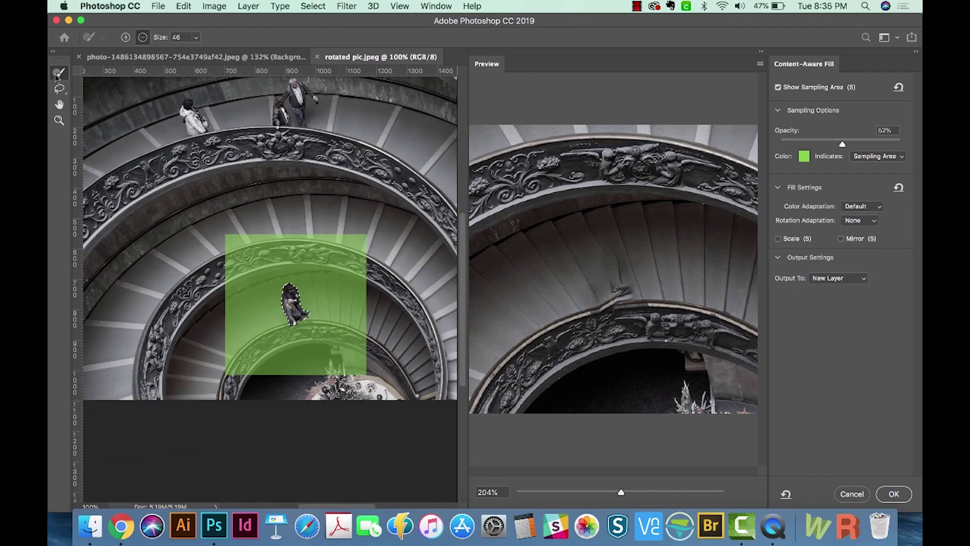
{"action": "left_click", "coordinate": [259, 238], "text": "ctrl+alt"}
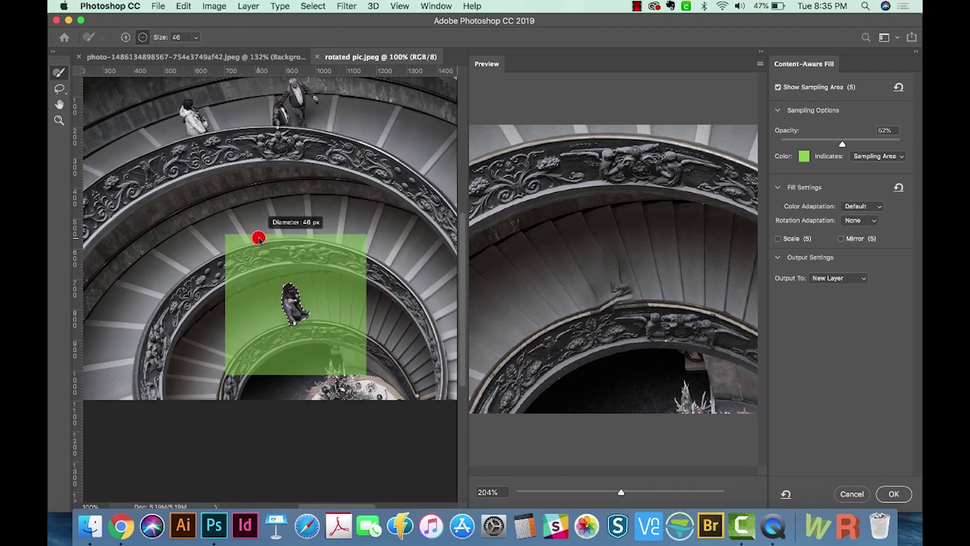
{"action": "left_click_drag", "start_coordinate": [259, 238], "coordinate": [293, 237]}
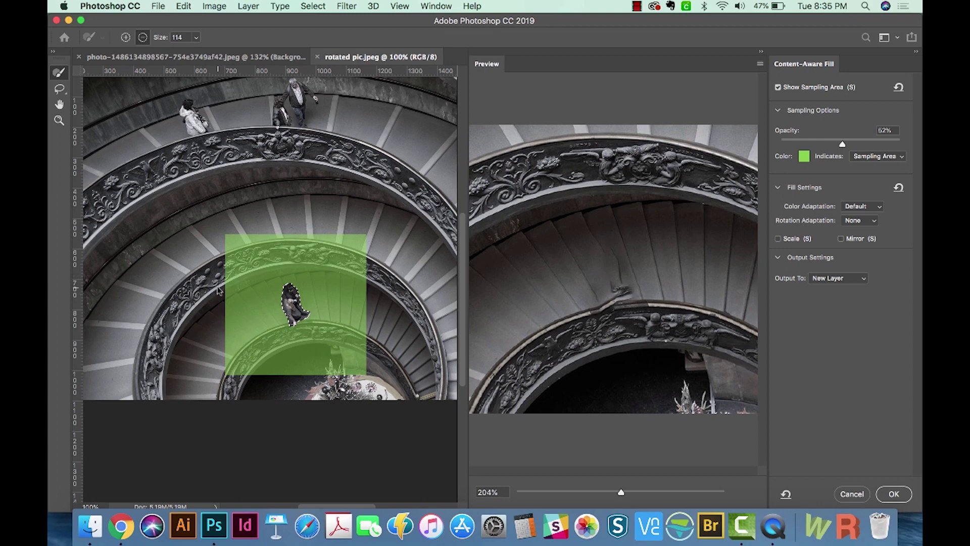
{"action": "mouse_move", "coordinate": [218, 289]}
{"action": "left_mouse_down"}
{"action": "mouse_move", "coordinate": [268, 266]}
{"action": "mouse_move", "coordinate": [385, 262]}
{"action": "mouse_move", "coordinate": [324, 239]}
{"action": "mouse_move", "coordinate": [232, 240]}
{"action": "left_mouse_up"}
{"action": "left_click", "coordinate": [249, 363]}
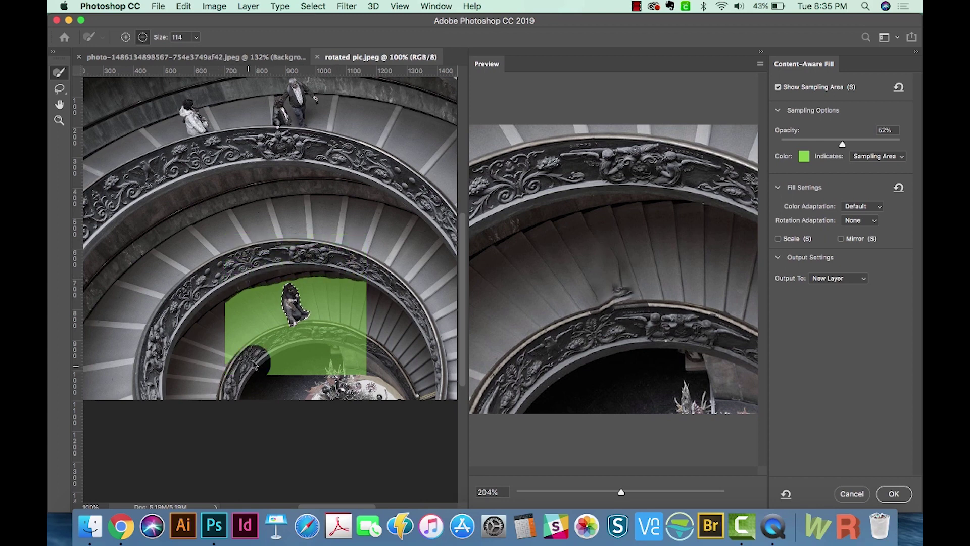
{"action": "mouse_move", "coordinate": [303, 344]}
{"action": "left_mouse_down"}
{"action": "mouse_move", "coordinate": [368, 353]}
{"action": "mouse_move", "coordinate": [354, 365]}
{"action": "mouse_move", "coordinate": [276, 376]}
{"action": "left_mouse_up"}
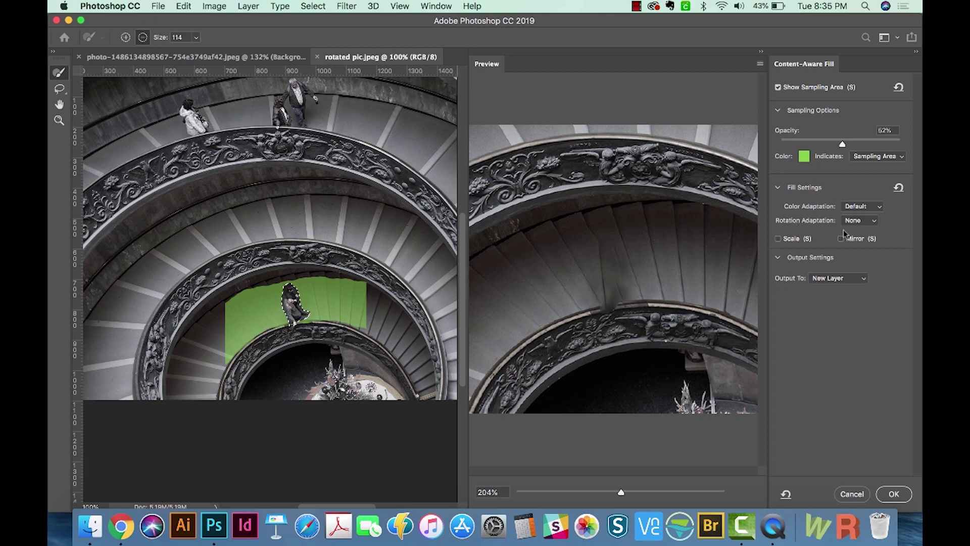
Set Rotation Adaptation to Full and enable Scale for the couple's fill
{"action": "left_click", "coordinate": [871, 225]}
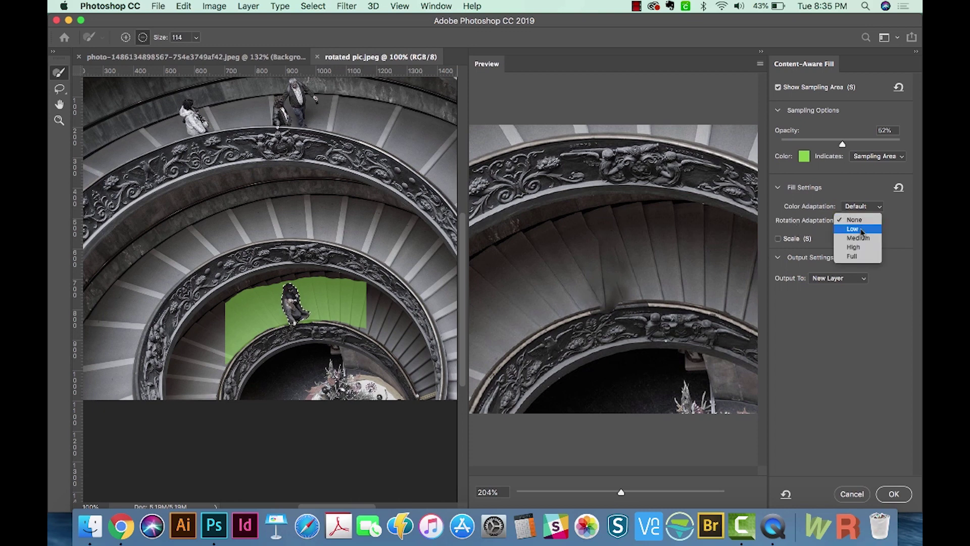
{"action": "left_click", "coordinate": [862, 230]}
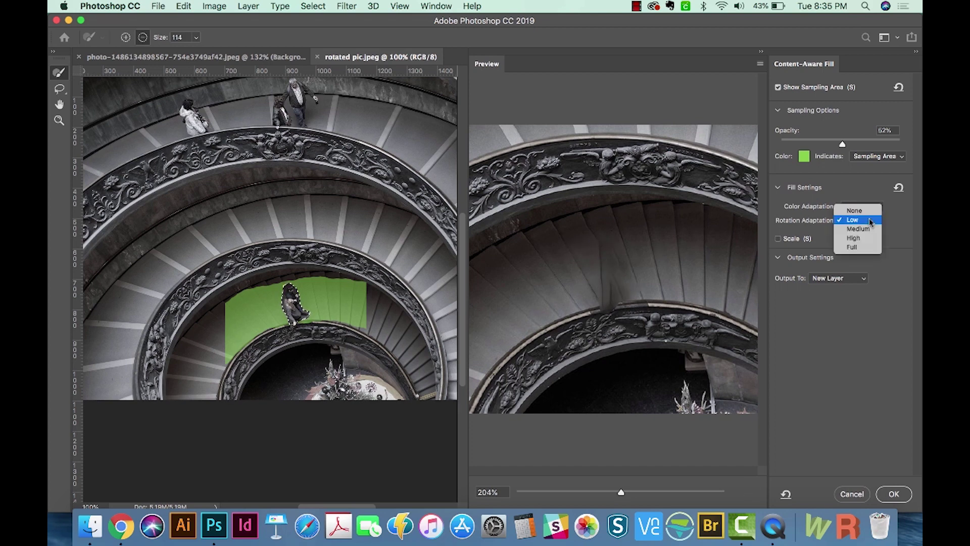
{"action": "left_click", "coordinate": [865, 228]}
{"action": "left_click", "coordinate": [865, 227]}
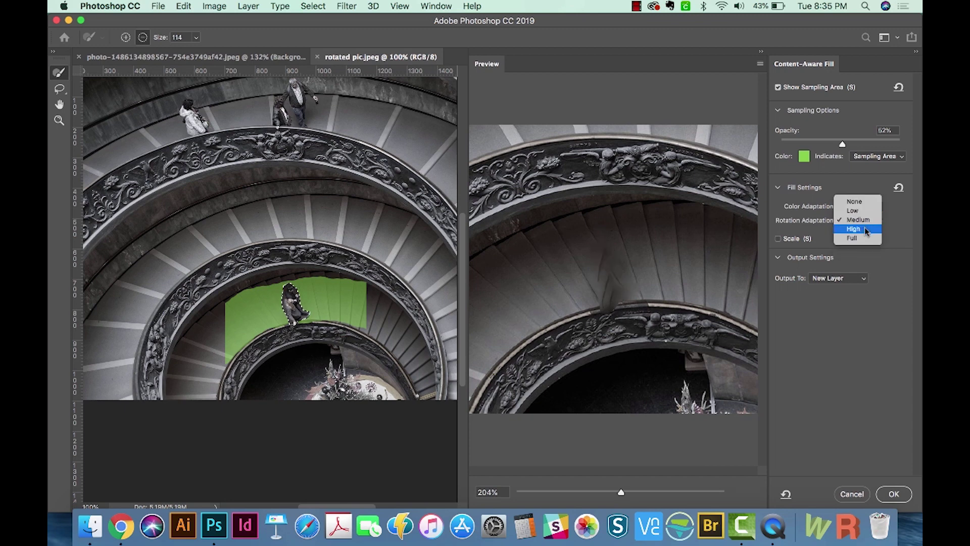
{"action": "left_click", "coordinate": [865, 229]}
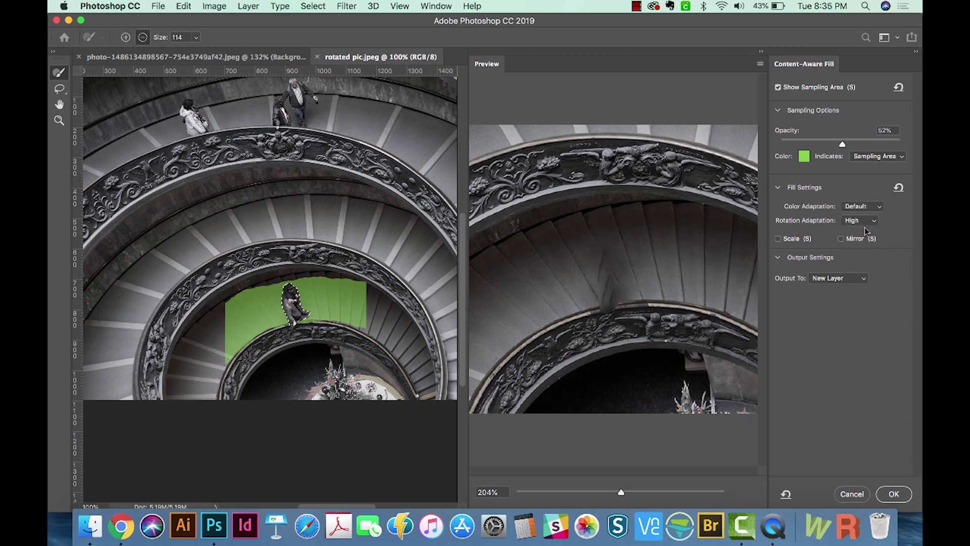
{"action": "left_click", "coordinate": [778, 239]}
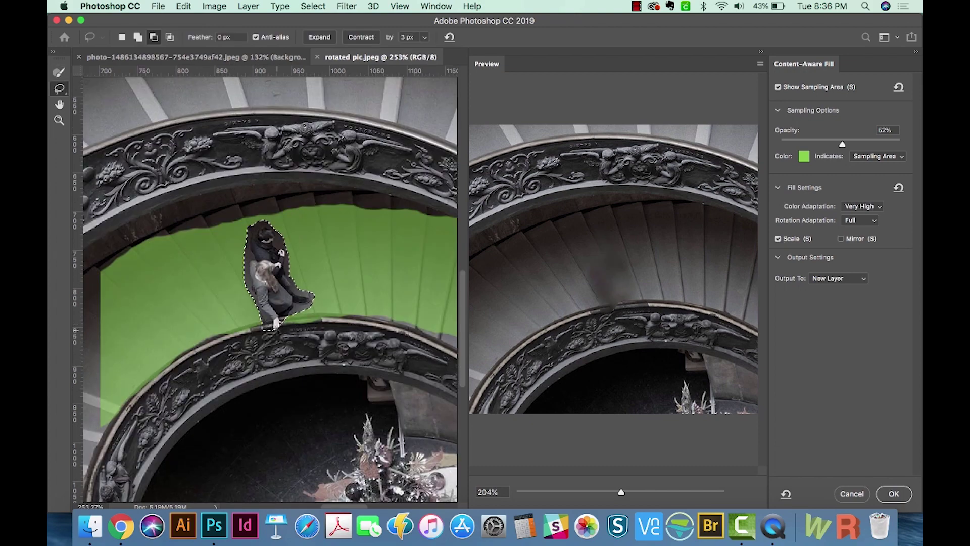
Subtract a small area near the couple's feet from the selection with an Alt-drag
{"action": "key", "text": "shift"}
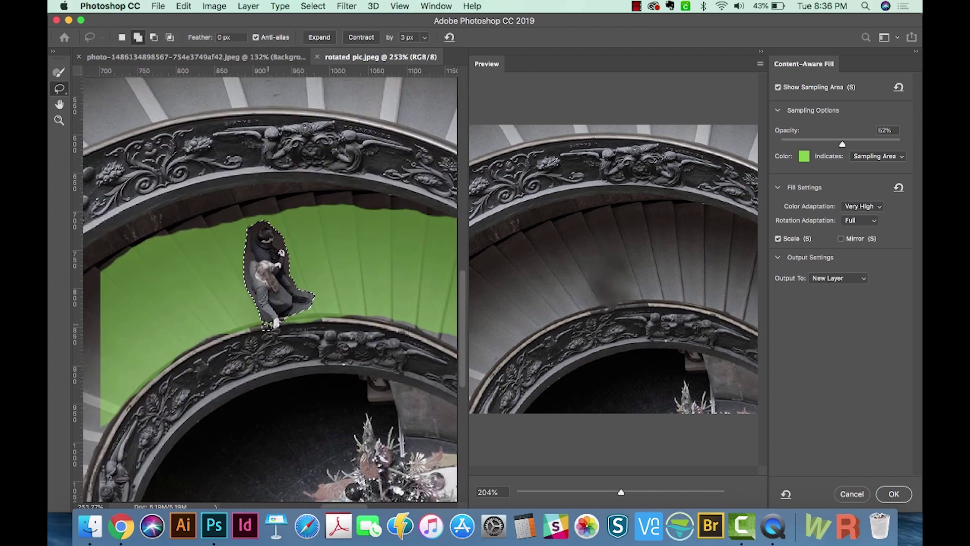
{"action": "key", "text": "alt"}
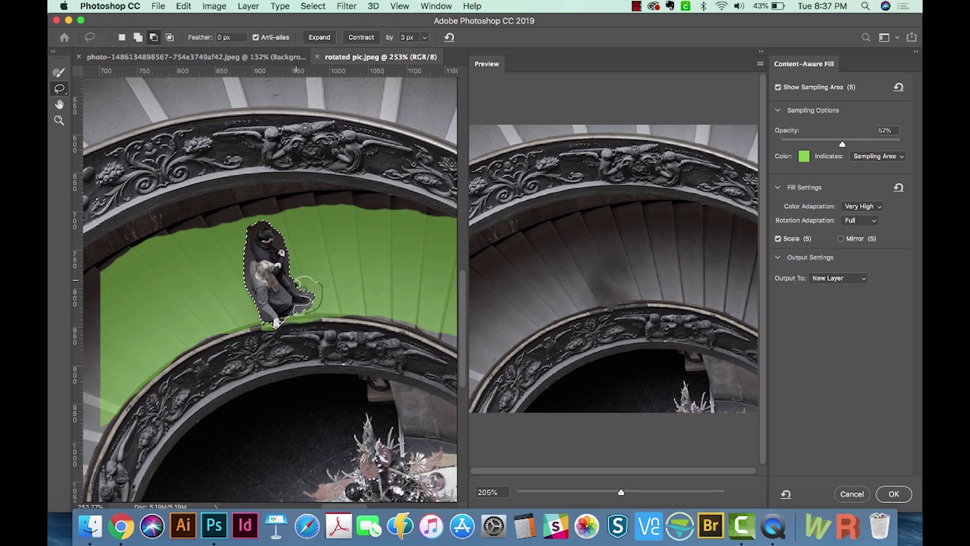
{"action": "left_click_drag", "start_coordinate": [298, 281], "coordinate": [296, 279]}
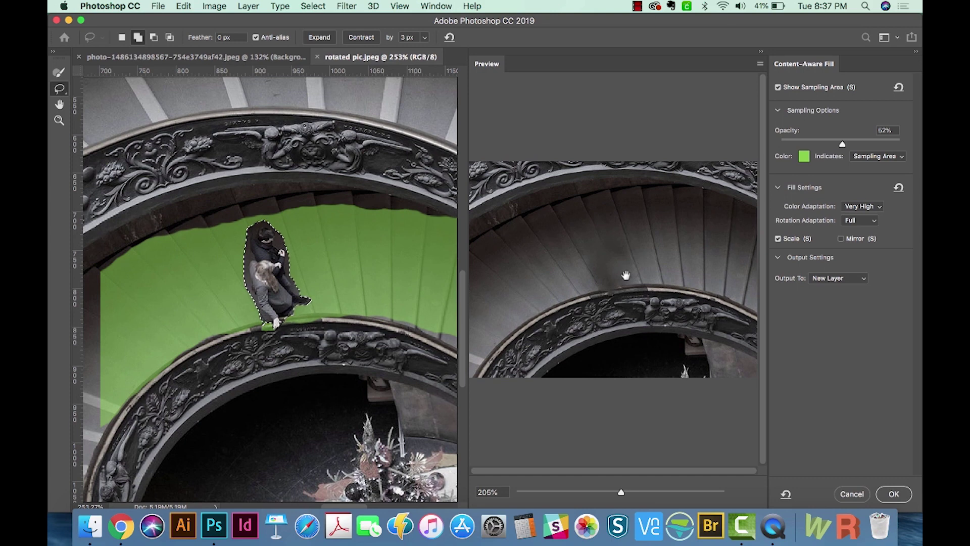
{"action": "left_click", "coordinate": [838, 278]}
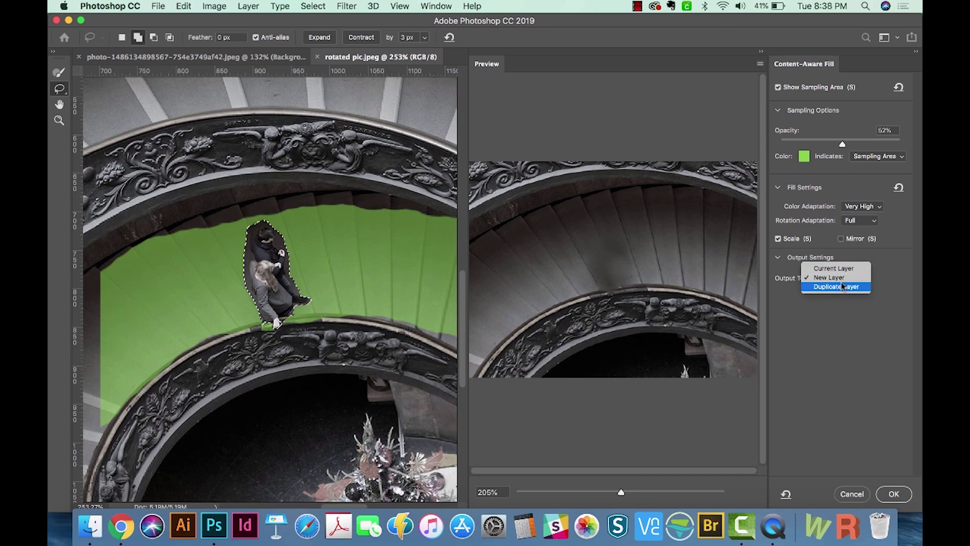
Output the Content-Aware Fill to a duplicate layer, erasing the couple, then deselect, compare against Background, and fit the photo
{"action": "left_click", "coordinate": [842, 287]}
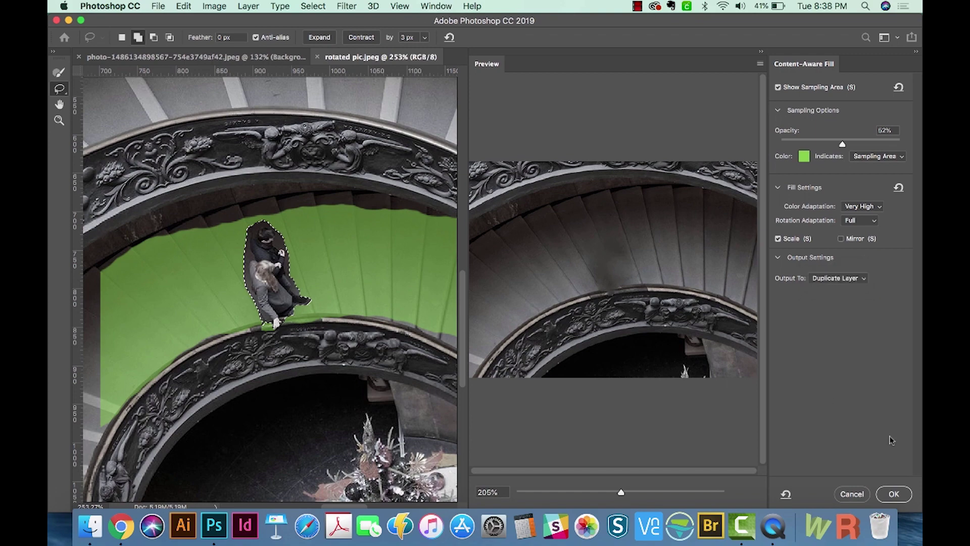
{"action": "left_click", "coordinate": [894, 494]}
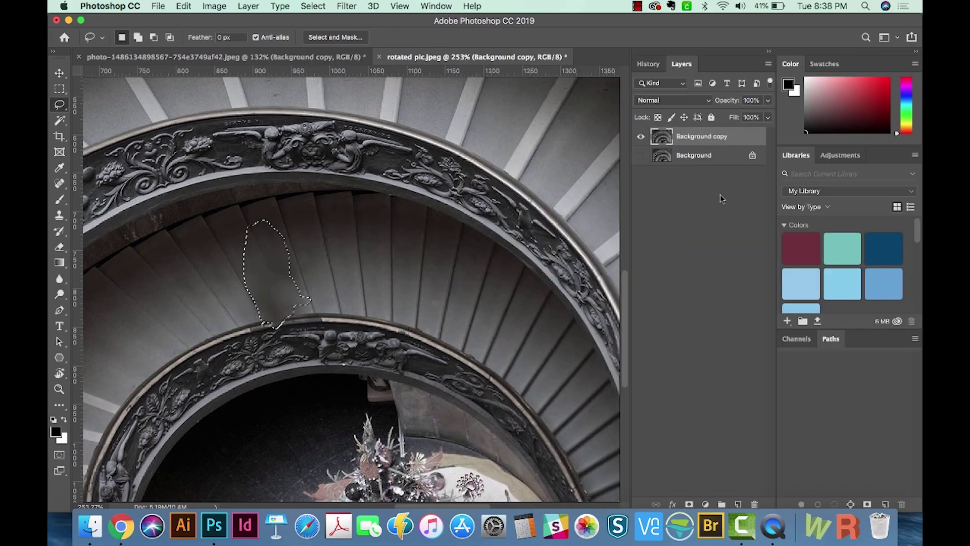
{"action": "key", "text": "super+d"}
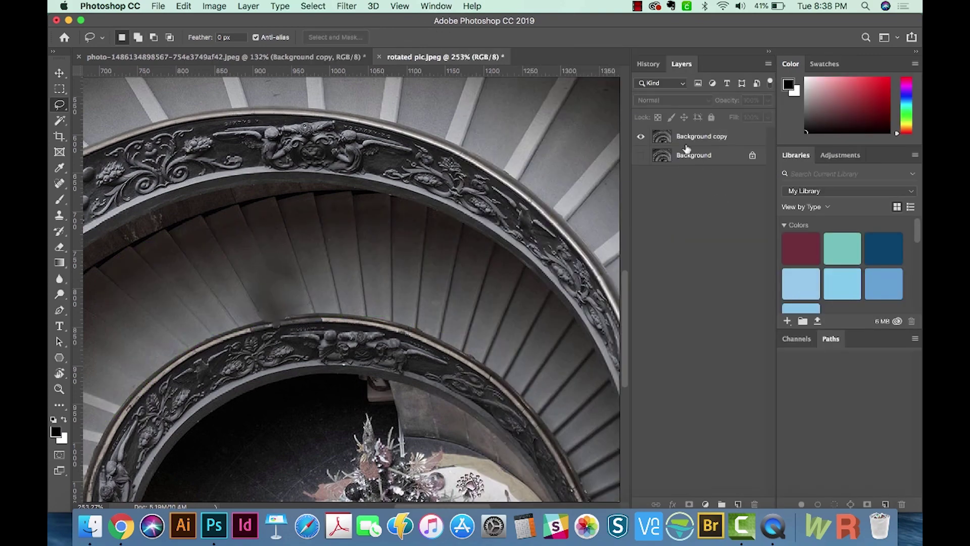
{"action": "left_click", "coordinate": [640, 155]}
{"action": "key", "text": "super+0"}
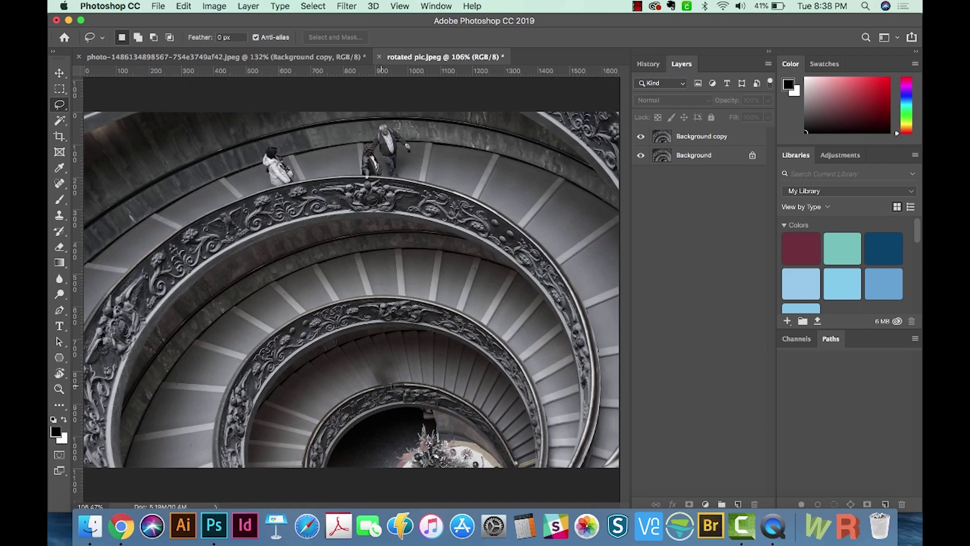